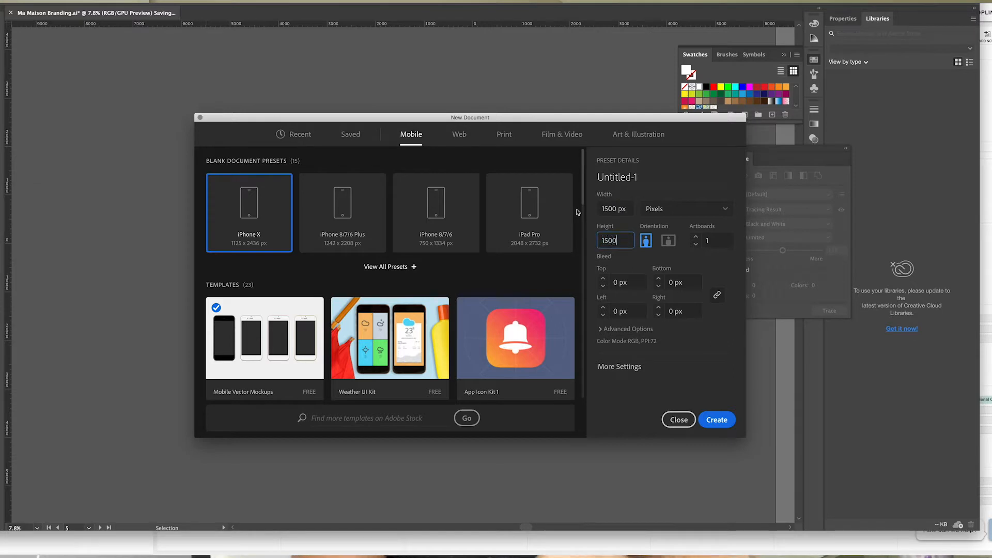
# Step: Create a document with four 1500 × 1500 px artboards arranged in a single row
pyautogui.press('Tab')
pyautogui.click(620, 366)
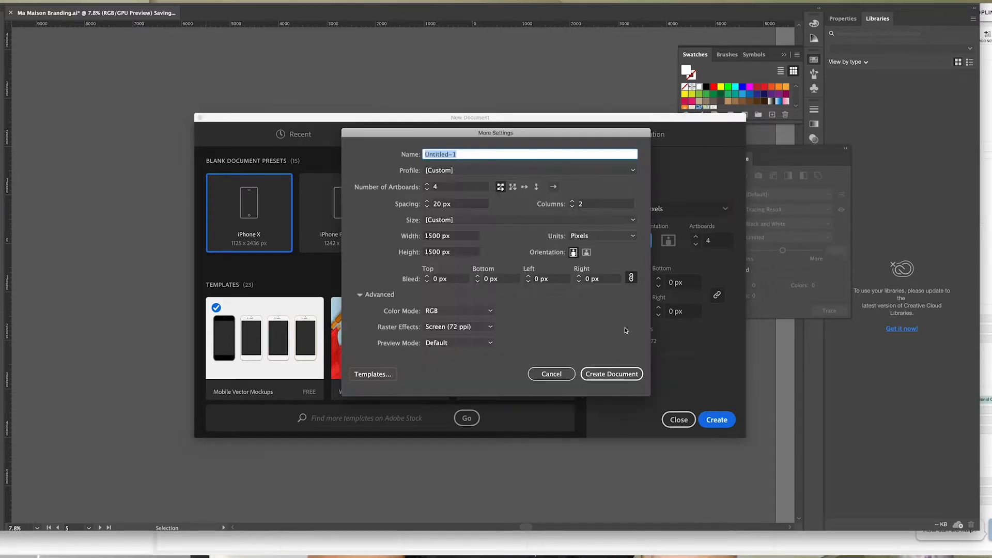
pyautogui.click(524, 186)
pyautogui.click(611, 374)
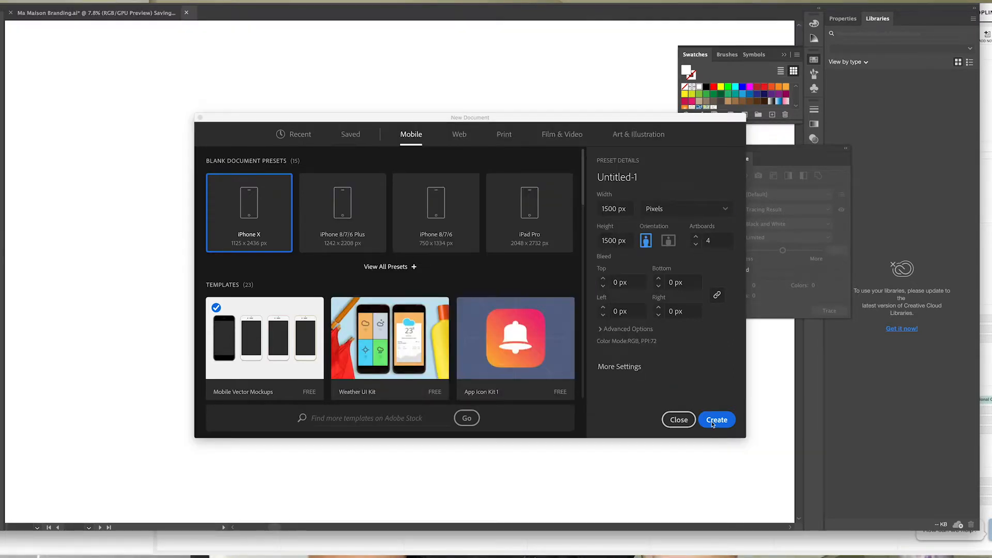
pyautogui.click(716, 420)
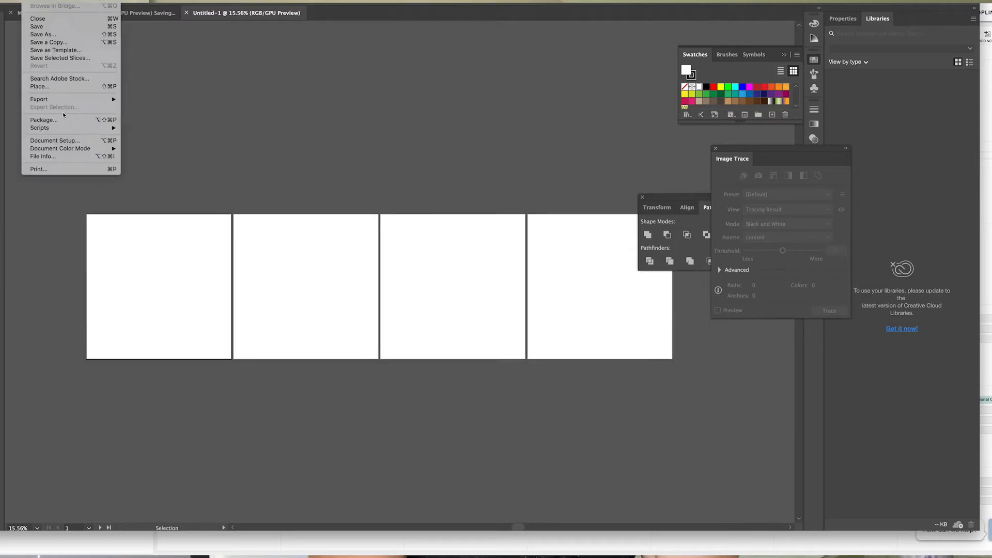
# Step: Search the files for "screens" and place the beige screenshot ending in 08.24.18 above the artboards
pyautogui.click(610, 83)
pyautogui.write('screens')
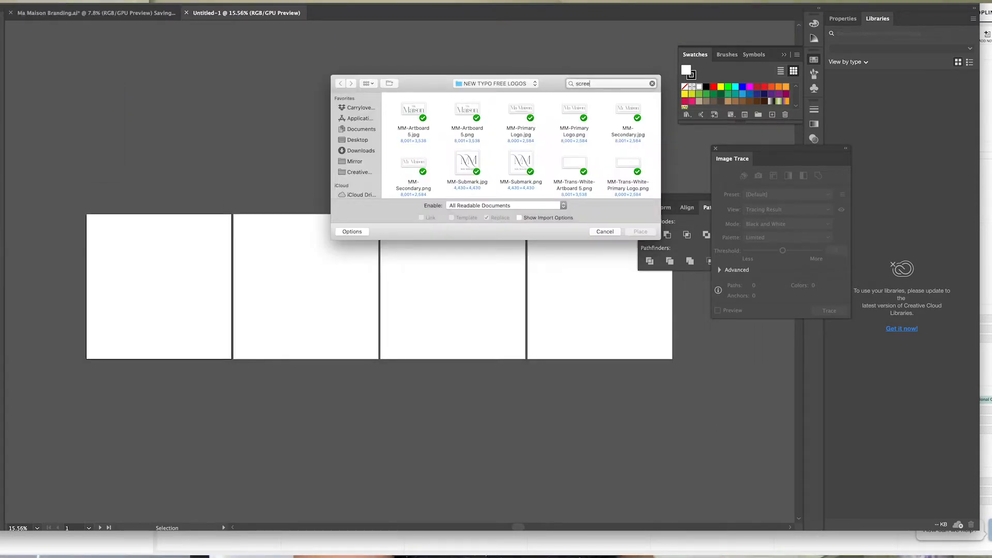
pyautogui.press('Return')
pyautogui.scroll(-1, 459, 166)
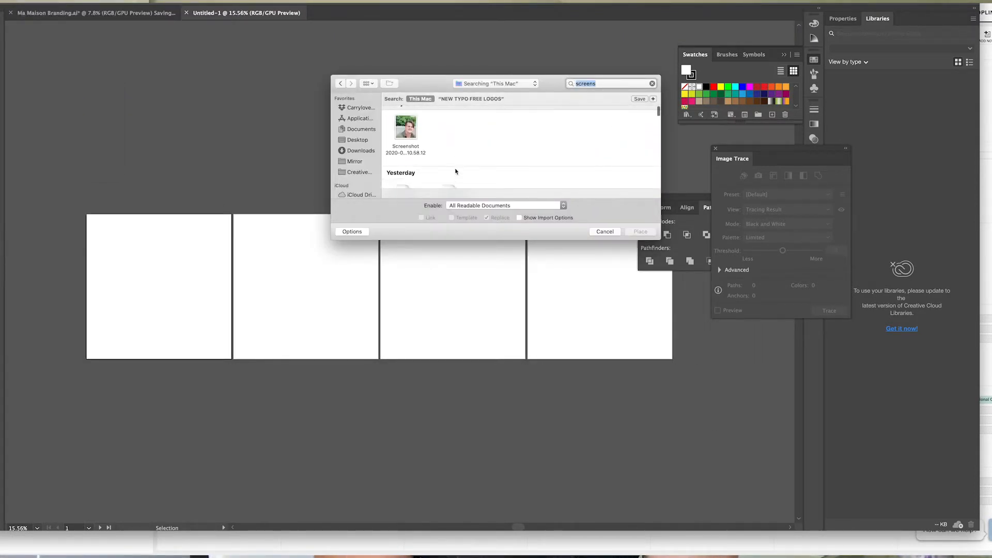
pyautogui.scroll(-5, 456, 171)
pyautogui.click(544, 129)
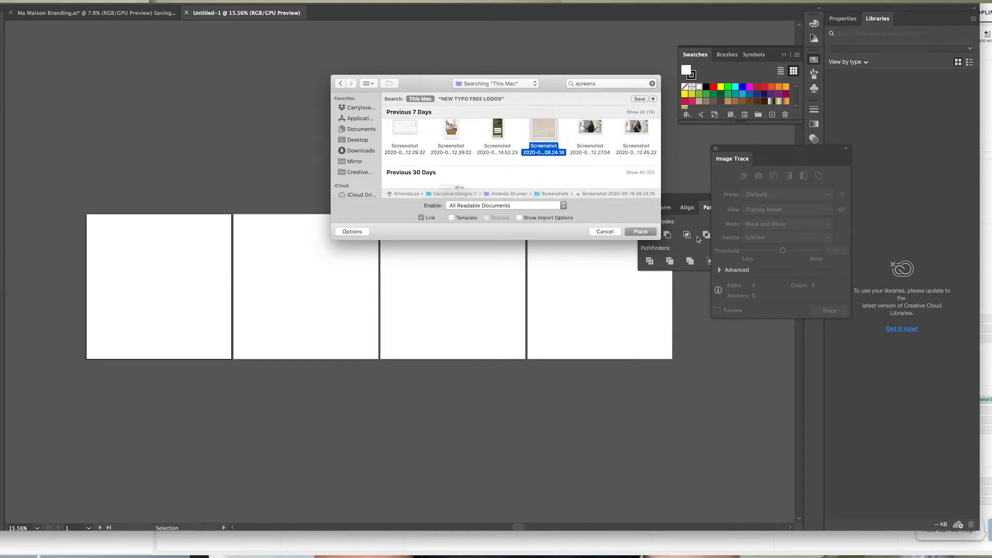
pyautogui.click(640, 231)
pyautogui.click(215, 58)
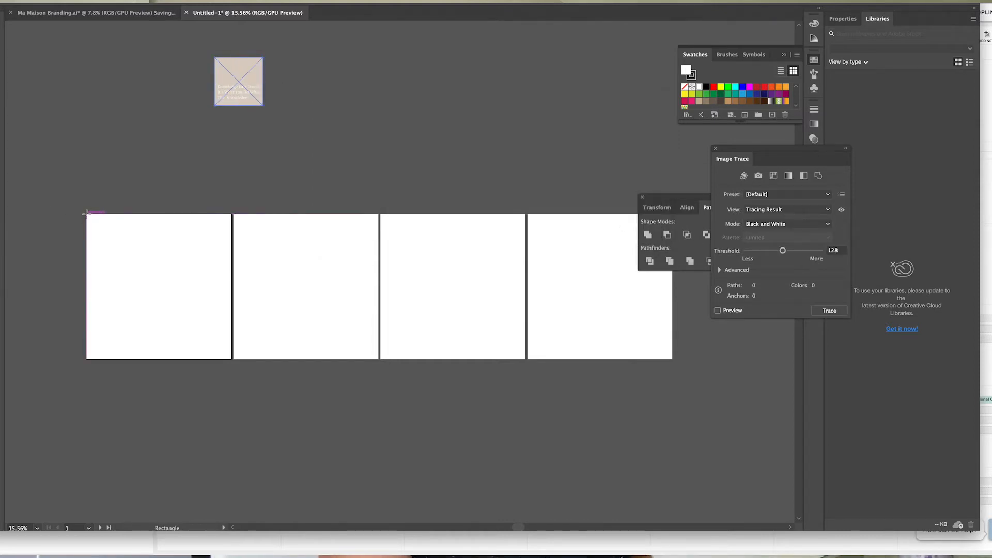
# Step: Draw a rectangle covering all four artboards and fill it with the beige sampled from the placed screenshot
pyautogui.moveTo(86, 214); pyautogui.dragTo(672, 359)
pyautogui.press('i')
pyautogui.click(236, 83)
pyautogui.press('v')
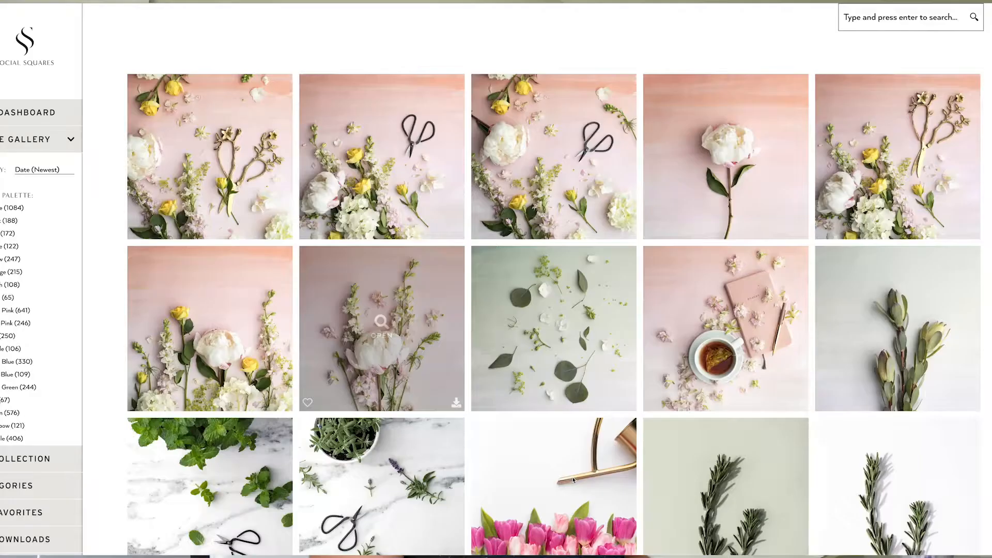
pyautogui.scroll(-20, 572, 480)
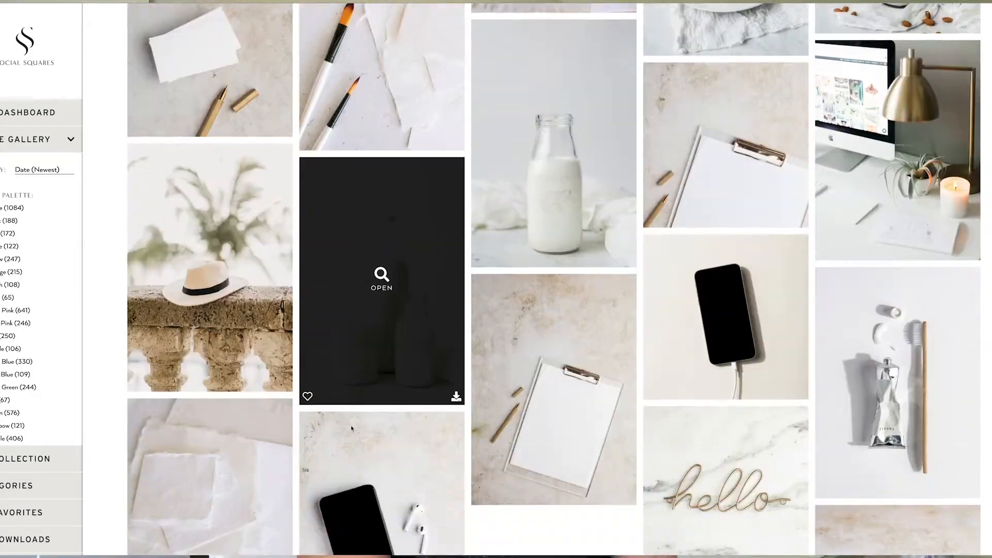
pyautogui.scroll(-5, 351, 428)
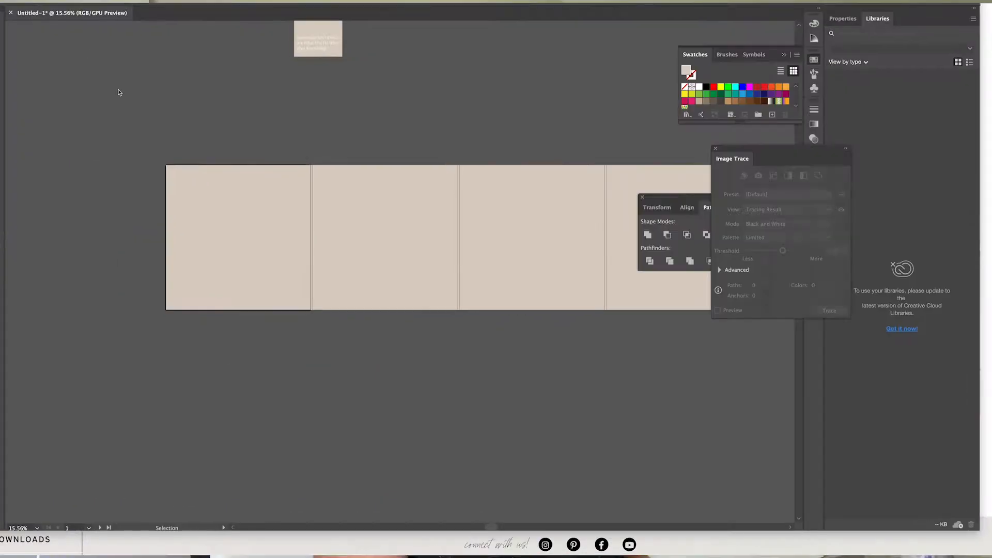
# Step: Open the recent file Free-iPhone-X_Mockup_Ai_EPS.ai and copy its flat phone mockup into the Untitled-1 document
pyautogui.moveTo(71, 2)
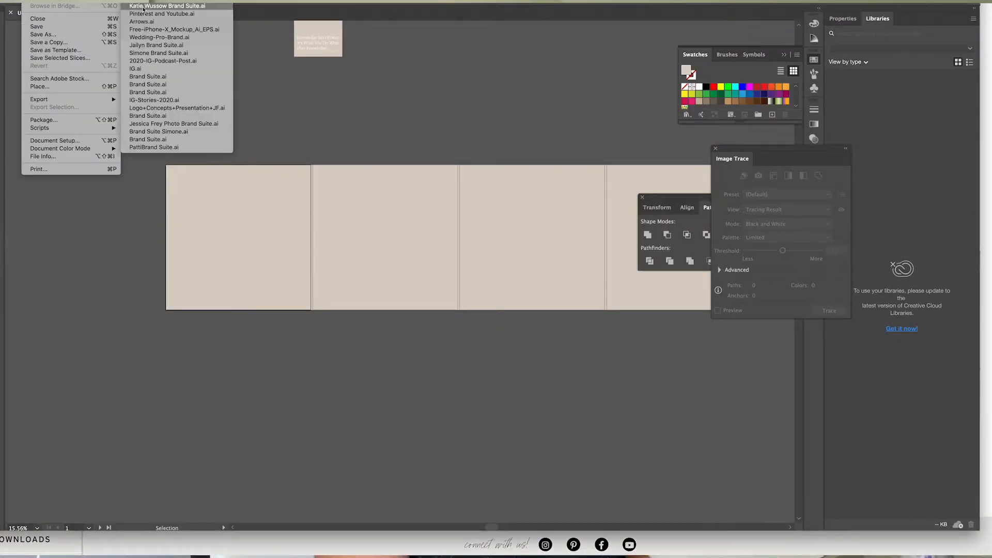
pyautogui.click(176, 31)
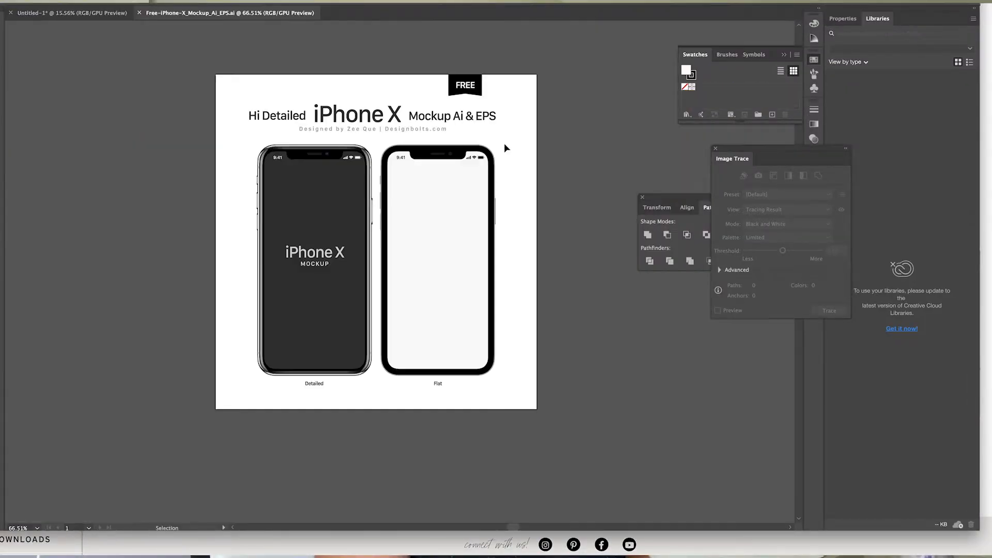
pyautogui.moveTo(504, 144); pyautogui.dragTo(387, 391)
pyautogui.press('super+c')
pyautogui.click(72, 13)
pyautogui.press('super+v')
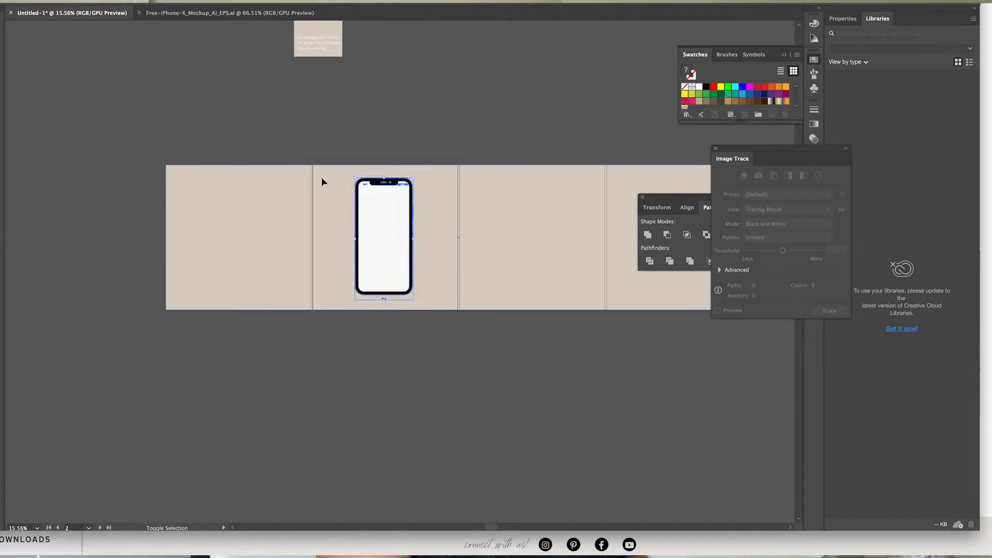
# Step: Move the pasted phone onto the first artboard so that it extends past the artboard's lower edge
pyautogui.moveTo(356, 221); pyautogui.dragTo(236, 258)
pyautogui.click(238, 388)
pyautogui.hscroll(-1, 237, 388)
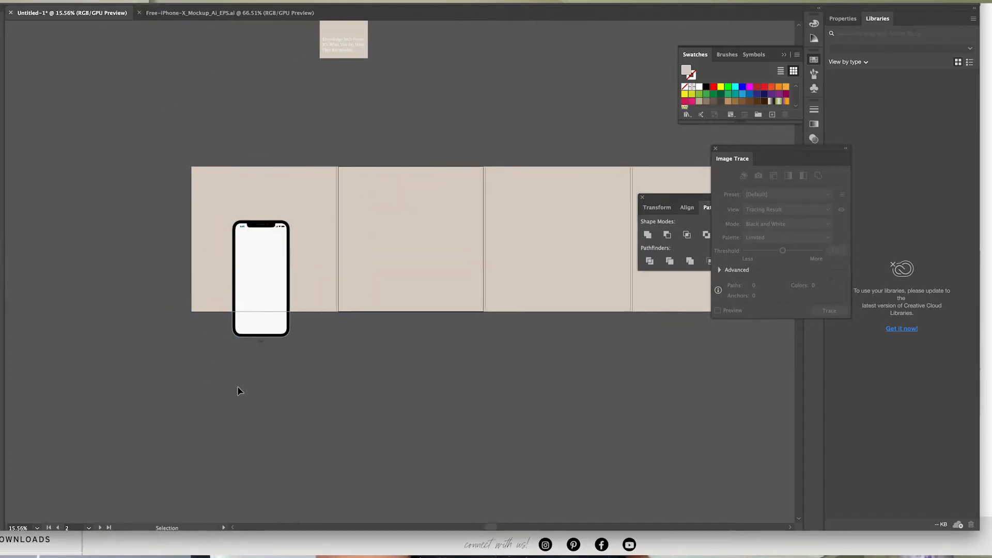
pyautogui.scroll(3, 238, 388)
# Step: Switch to the web browser and open carrylovedesigns.com/contact in a new tab
pyautogui.hotkey('ctrl', 'Up')
pyautogui.click(739, 204)
pyautogui.press('super+t')
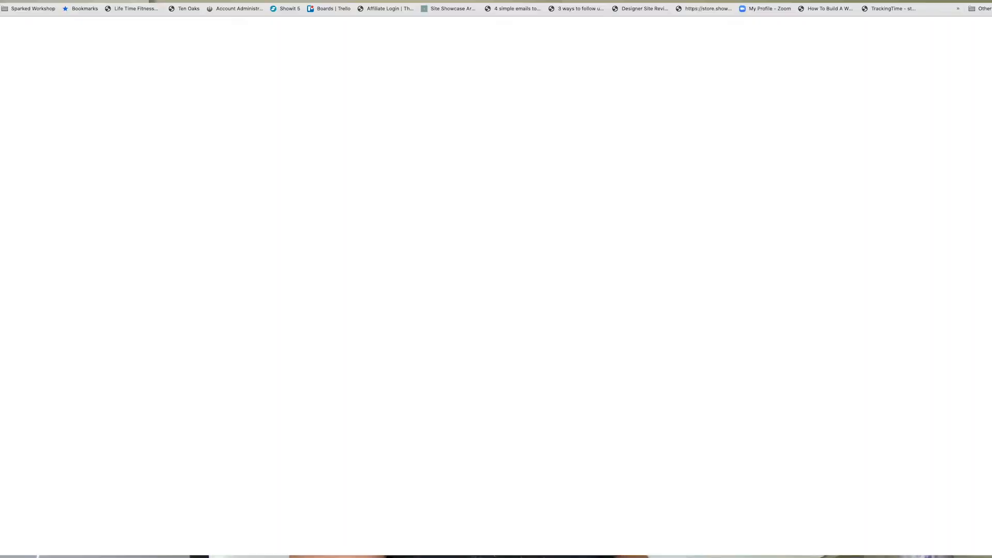
pyautogui.write('carrylovedesigns.com/contact')
pyautogui.press('Return')
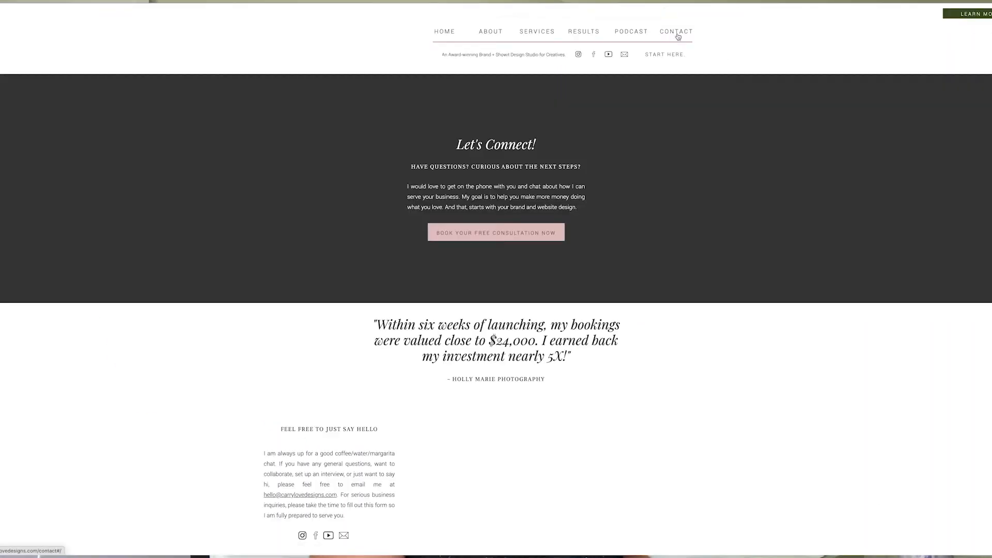
# Step: Inspect the contact page in the developer tools' iPhone X view and bring the testimonial and greeting text into the frame
pyautogui.rightClick(285, 356)
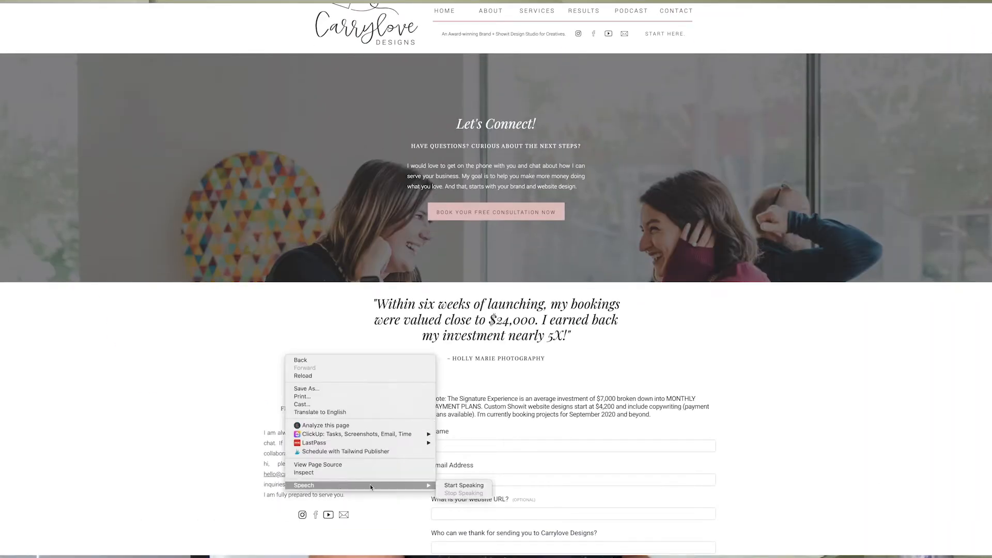
pyautogui.click(362, 485)
pyautogui.scroll(-10, 364, 279)
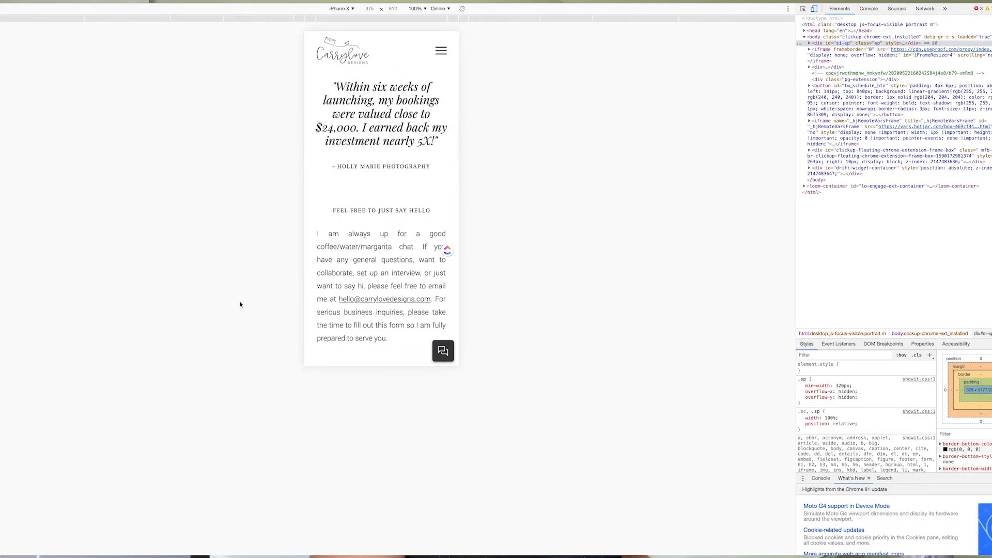
pyautogui.scroll(-5, 314, 281)
pyautogui.scroll(5, 315, 281)
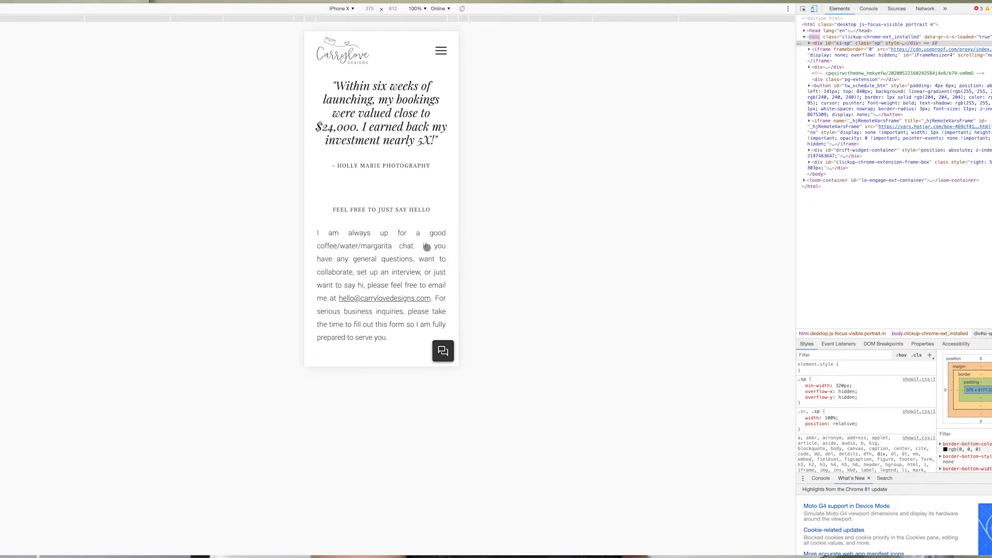
# Step: Clear the floating extension button from the mobile page preview and capture a screenshot of the whole phone frame
pyautogui.press('super+shift+4')
pyautogui.click(451, 249)
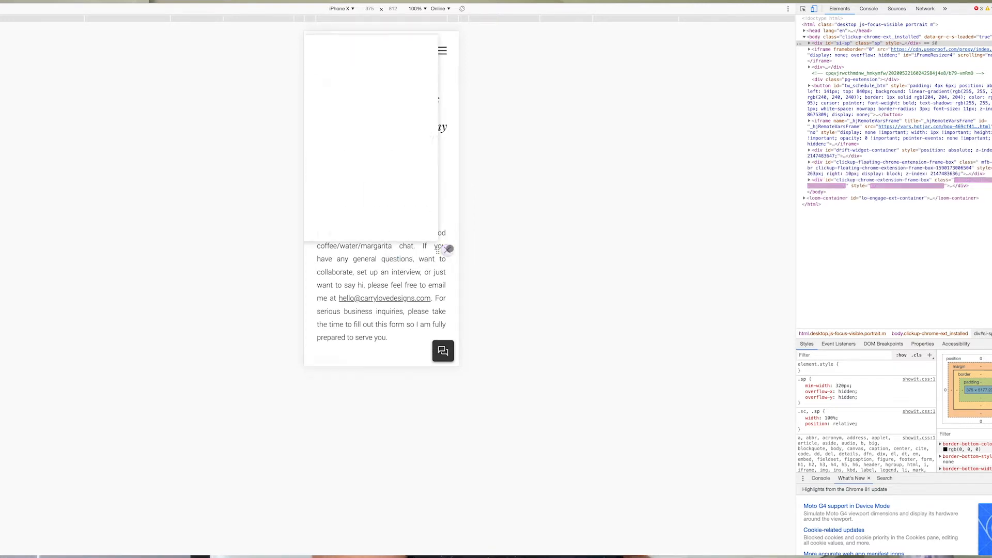
pyautogui.click(429, 245)
pyautogui.click(445, 250)
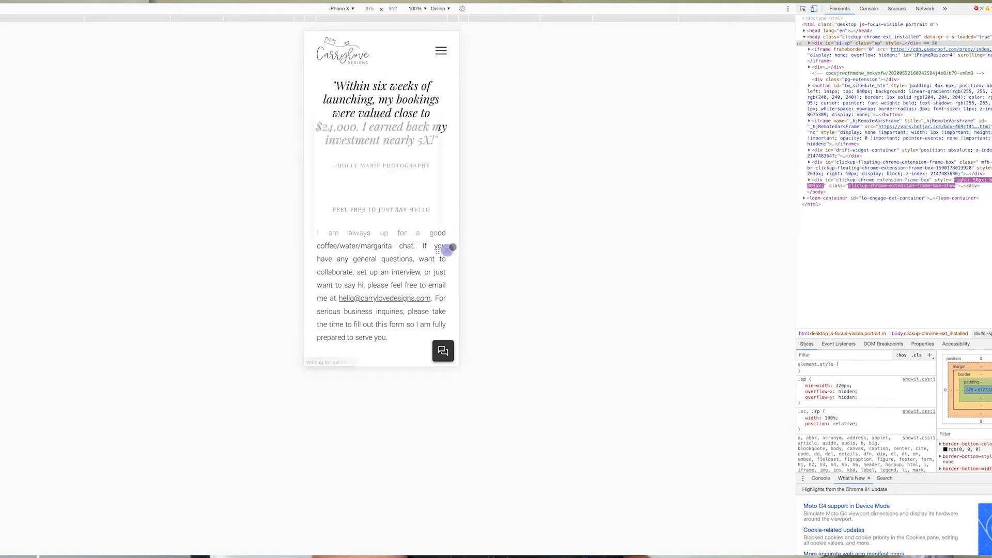
pyautogui.click(433, 257)
pyautogui.press('super+shift+4')
pyautogui.moveTo(305, 32); pyautogui.dragTo(457, 366)
# Step: Return to Illustrator, search the files for "screens" and place the new contact page screenshot at the phone mockup
pyautogui.press('super+Tab')
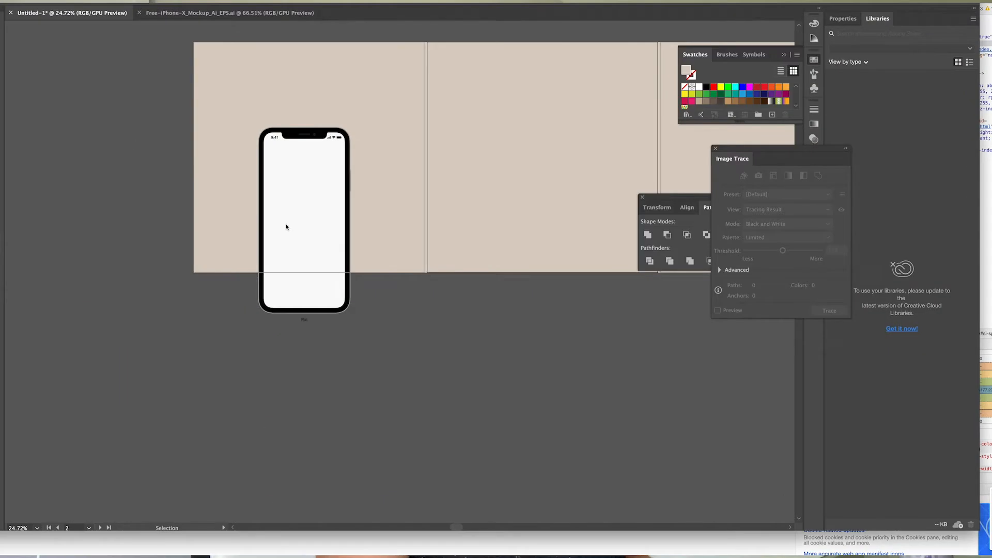
pyautogui.click(31, 1)
pyautogui.click(101, 140)
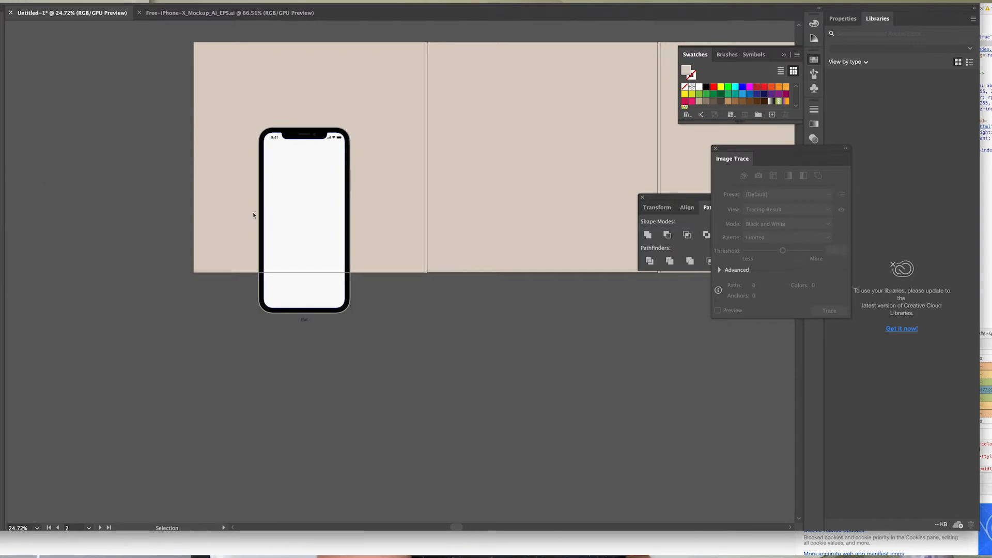
pyautogui.click(610, 83)
pyautogui.write('screens')
pyautogui.press('Return')
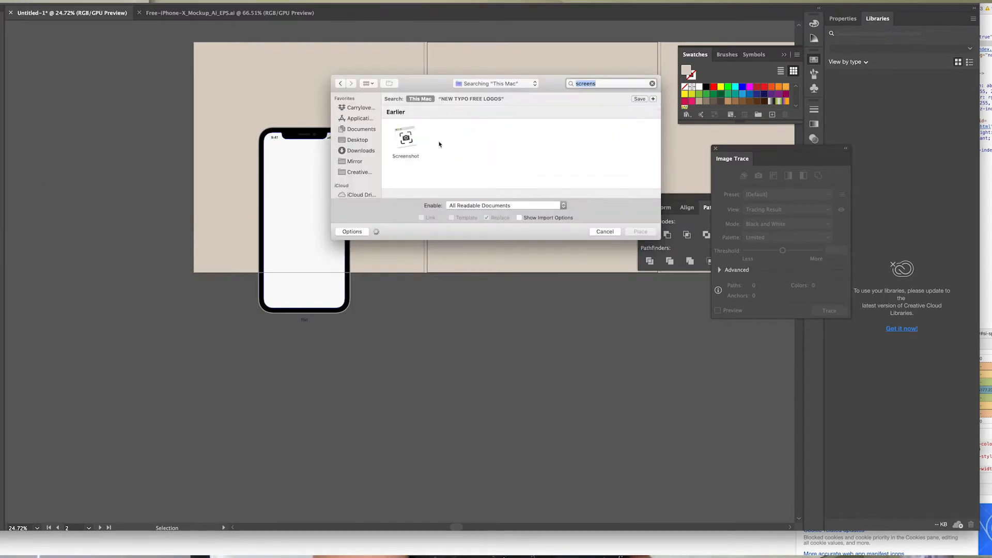
pyautogui.click(407, 149)
pyautogui.click(640, 231)
pyautogui.click(253, 125)
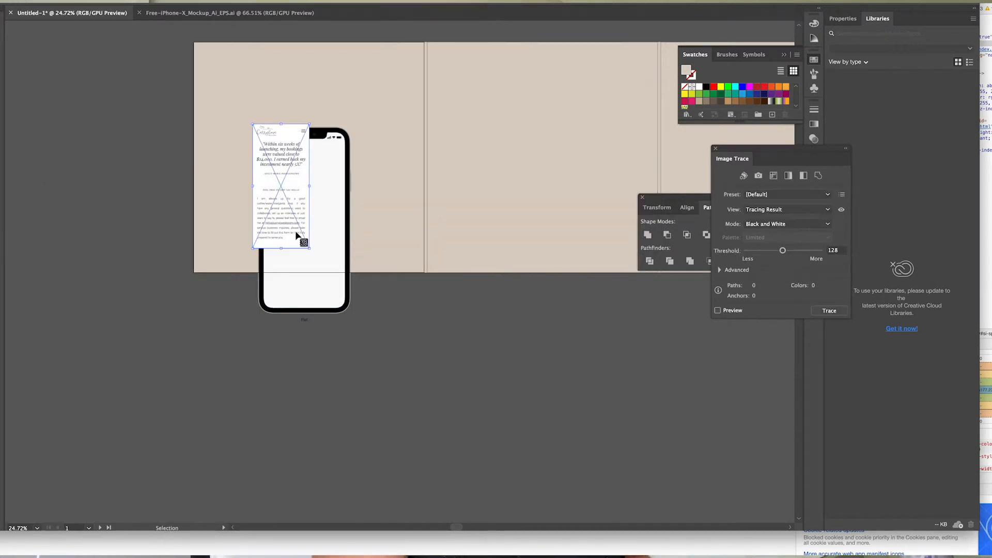
# Step: Enlarge the screenshot to cover the phone's display and clip it with the phone's screen shape
pyautogui.moveTo(309, 247); pyautogui.dragTo(344, 301)
pyautogui.moveTo(269, 203); pyautogui.dragTo(280, 212)
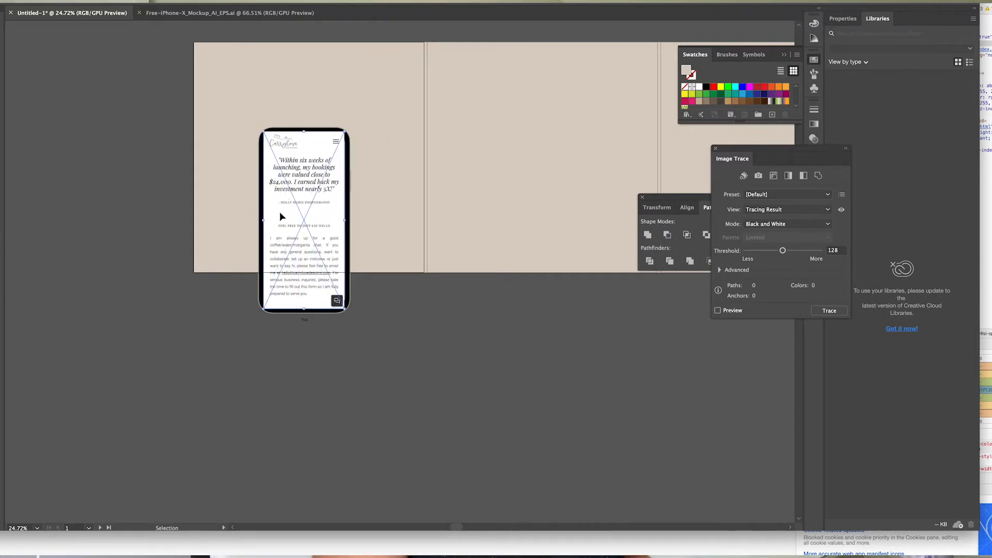
pyautogui.press('super+bracketleft')
pyautogui.keyDown('shift'); pyautogui.click(312, 169); pyautogui.keyUp('shift')
pyautogui.press('super+7')
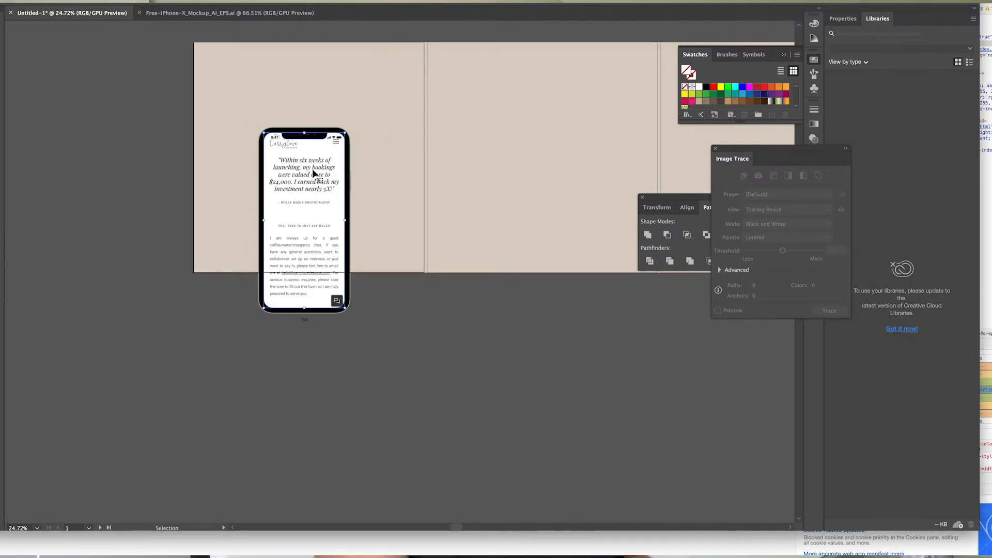
# Step: Delete the "Flat" label below the phone and the status bar symbols at the top of its screen
pyautogui.scroll(1, 222, 368)
pyautogui.moveTo(312, 317); pyautogui.dragTo(312, 319)
pyautogui.press('BackSpace')
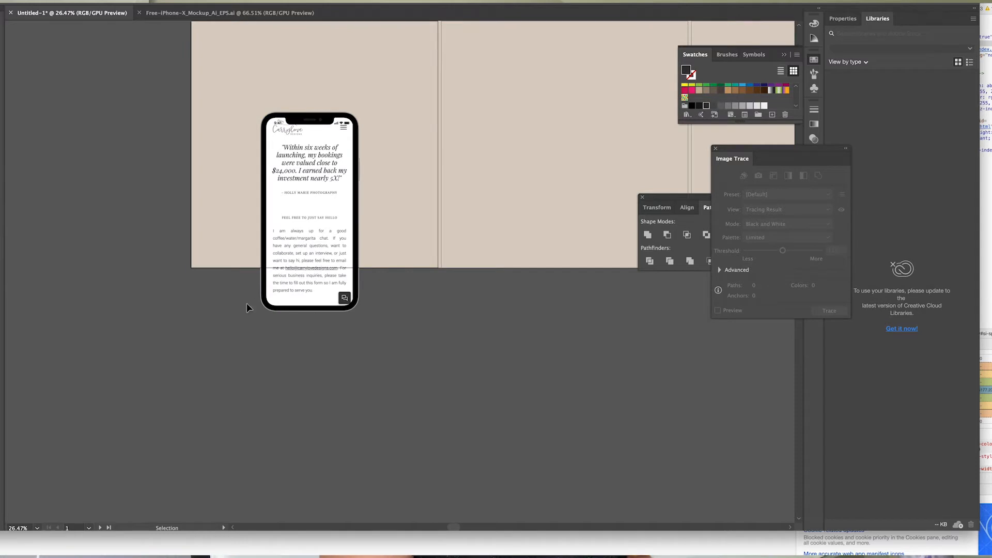
pyautogui.scroll(2, 247, 303)
pyautogui.click(341, 156)
pyautogui.press('BackSpace')
# Step: Try shifting the screenshot slightly lower within the phone's clip group, and undo the move
pyautogui.doubleClick(313, 202)
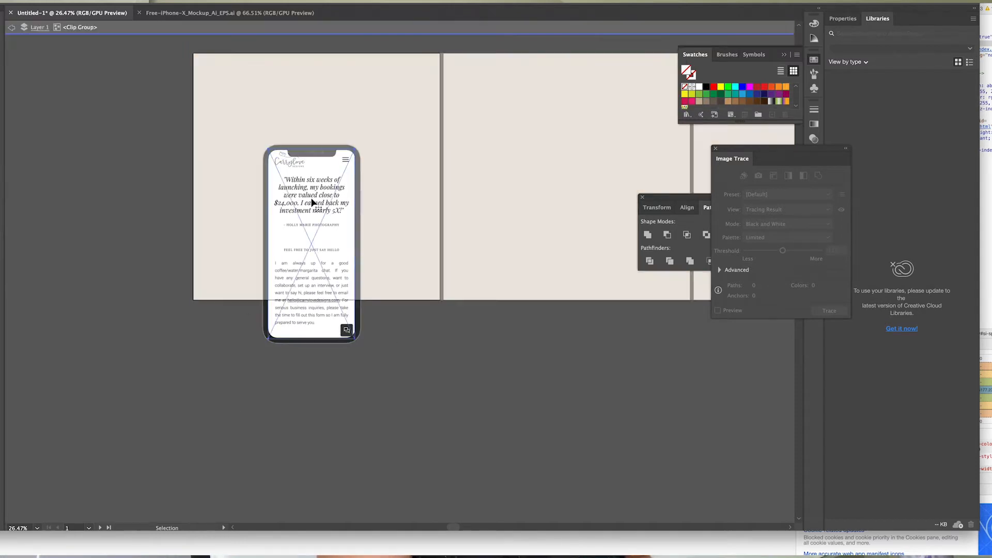
pyautogui.moveTo(313, 202); pyautogui.dragTo(311, 210)
pyautogui.doubleClick(303, 362)
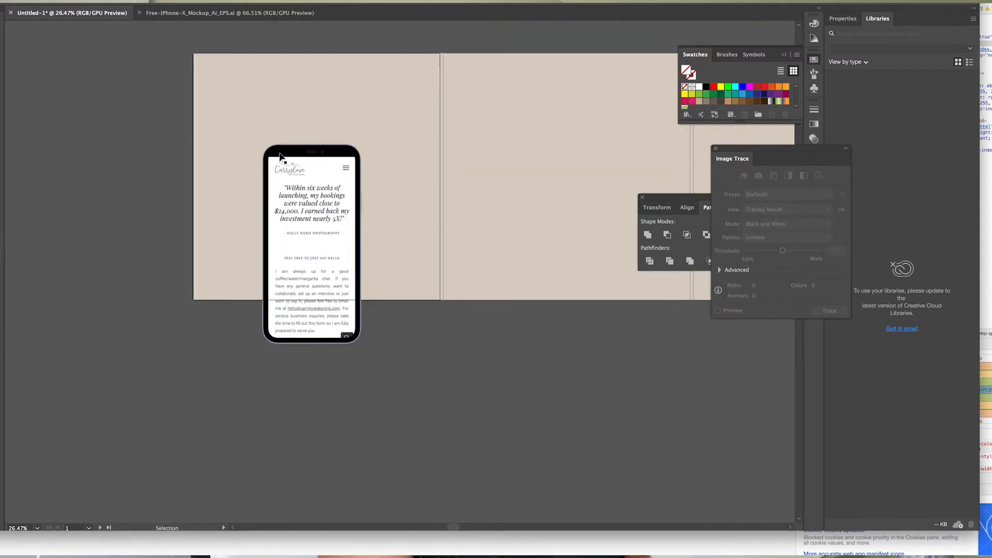
pyautogui.press('super+z')
pyautogui.doubleClick(231, 224)
# Step: Isolate the phone's clip group and move the clipped screenshot out beside the phone
pyautogui.scroll(1, 232, 225)
pyautogui.click(293, 195)
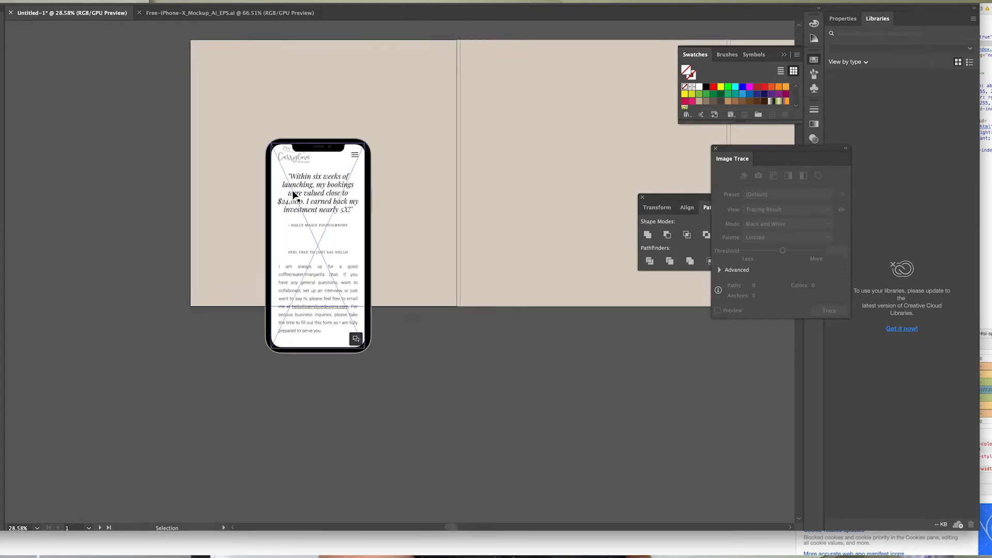
pyautogui.scroll(4, 292, 195)
pyautogui.doubleClick(317, 247)
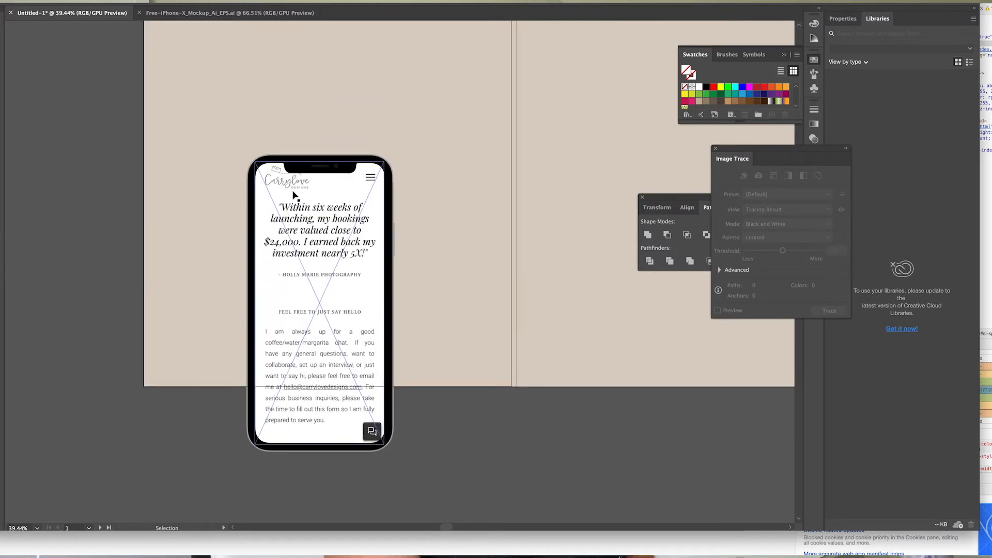
pyautogui.moveTo(317, 247); pyautogui.dragTo(464, 216)
# Step: Try deleting the screenshot beside the phone, and undo the deletion
pyautogui.press('Delete')
pyautogui.doubleClick(501, 470)
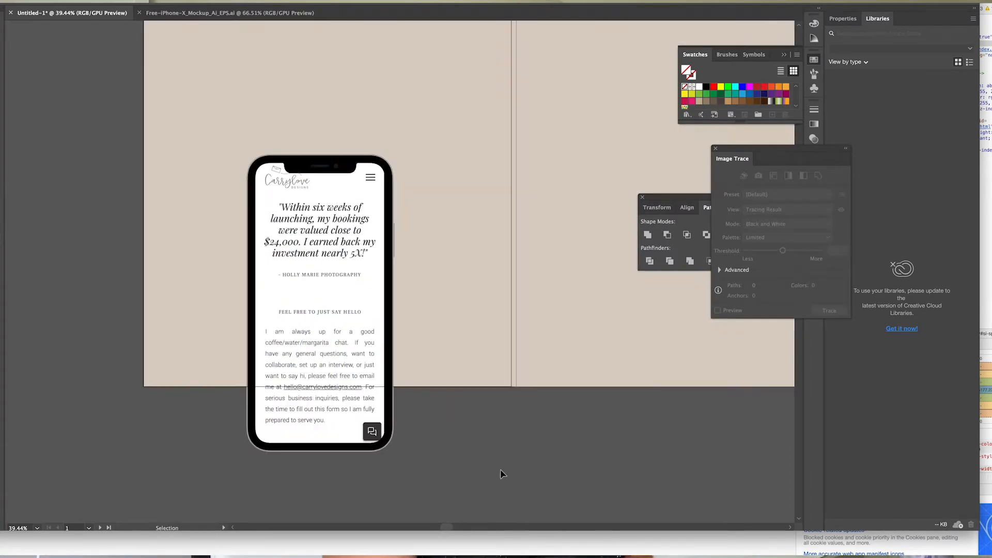
pyautogui.press('super+z')
# Step: Exit isolation mode and release the clipping mask on the screenshot copy beside the phone
pyautogui.rightClick(468, 387)
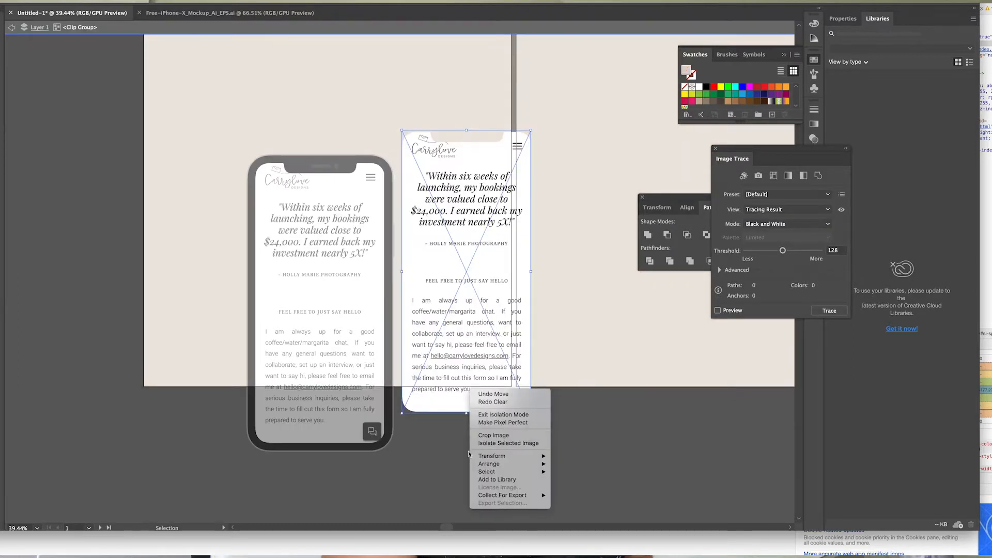
pyautogui.click(491, 415)
pyautogui.rightClick(460, 377)
pyautogui.click(452, 306)
pyautogui.rightClick(452, 308)
pyautogui.click(492, 377)
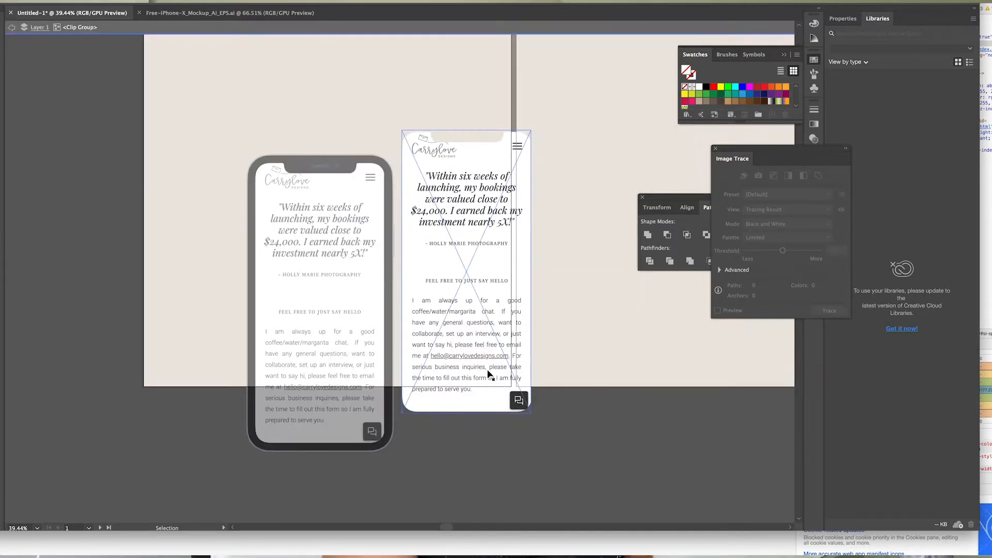
pyautogui.click(431, 401)
pyautogui.rightClick(453, 356)
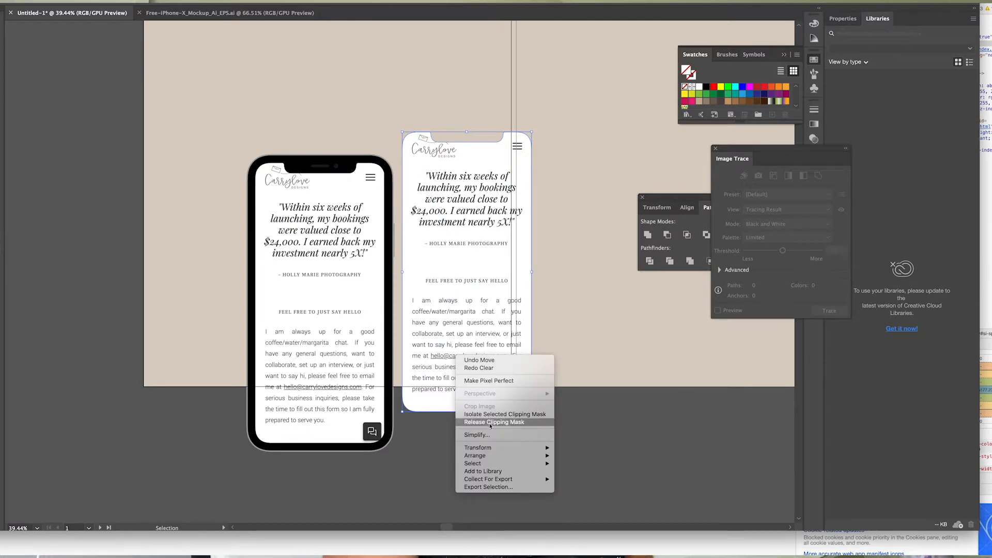
pyautogui.click(489, 423)
# Step: Delete the released screenshot image beside the phone and fill the remaining screen-shaped outline with white and no stroke
pyautogui.press('Delete')
pyautogui.press('a')
pyautogui.press('super+z')
pyautogui.click(472, 345)
pyautogui.press('Delete')
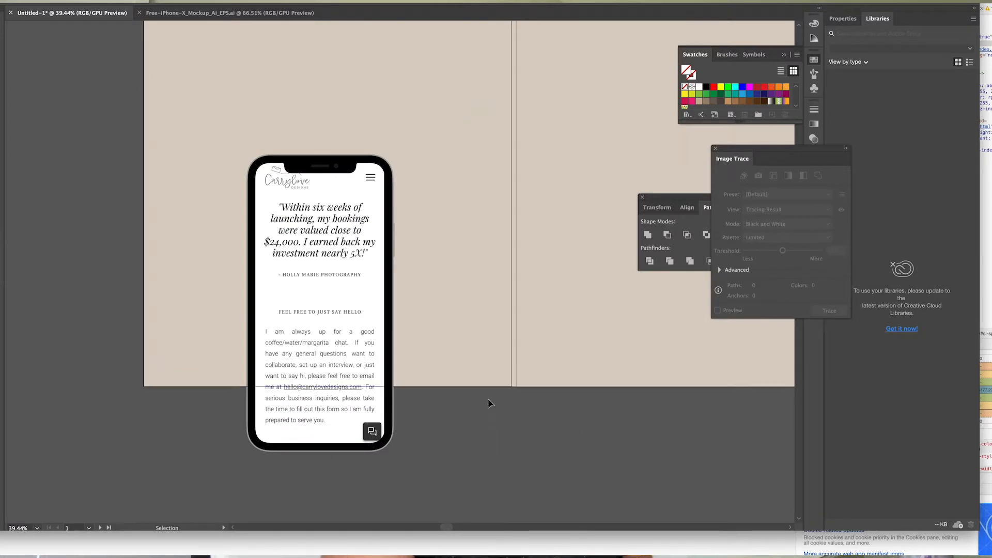
pyautogui.click(487, 411)
pyautogui.click(1, 230)
pyautogui.click(1, 240)
pyautogui.press('d')
pyautogui.hotkey('shift', 'x')
pyautogui.press('/')
pyautogui.hotkey('shift', 'x')
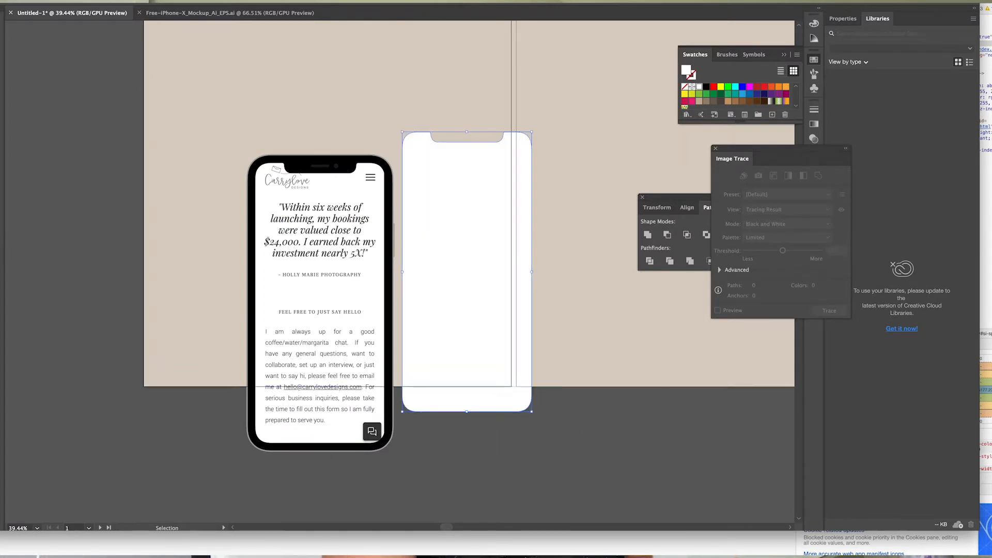
# Step: Place the white screen shape behind the phone's screenshot and shift the clipped screenshot slightly lower within its clip group
pyautogui.moveTo(420, 236)
pyautogui.mouseDown()
pyautogui.moveTo(275, 262)
pyautogui.moveTo(300, 251)
pyautogui.mouseUp()
pyautogui.press('super+[')
pyautogui.doubleClick(298, 234)
pyautogui.hotkey('shift', 'Up')
pyautogui.hotkey('shift', 'Up')
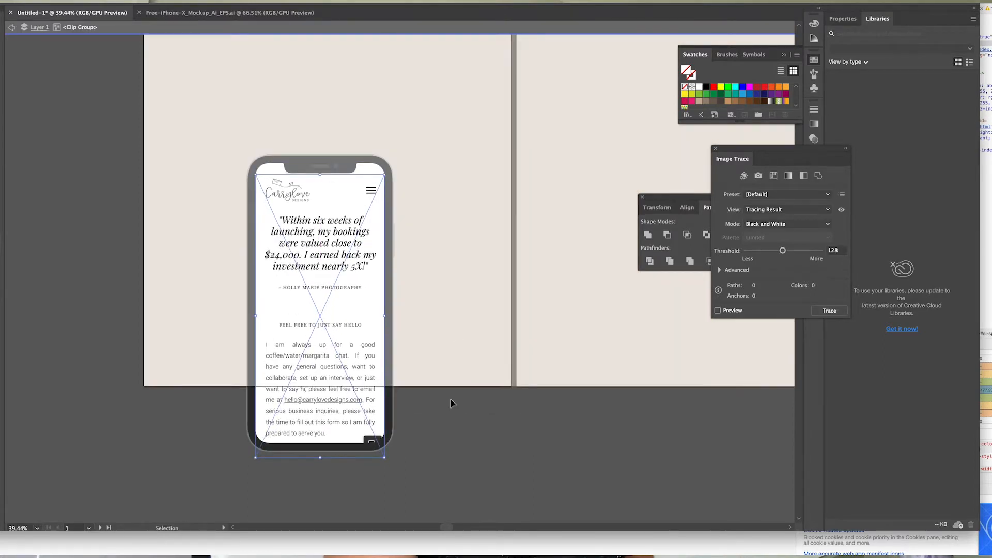
pyautogui.doubleClick(450, 399)
# Step: Copy the status bar symbols of the flat phone in Free-iPhone-X_Mockup_Ai_EPS.ai and place them at the top of the phone's screen in Untitled-1
pyautogui.click(230, 13)
pyautogui.click(530, 153)
pyautogui.click(481, 158)
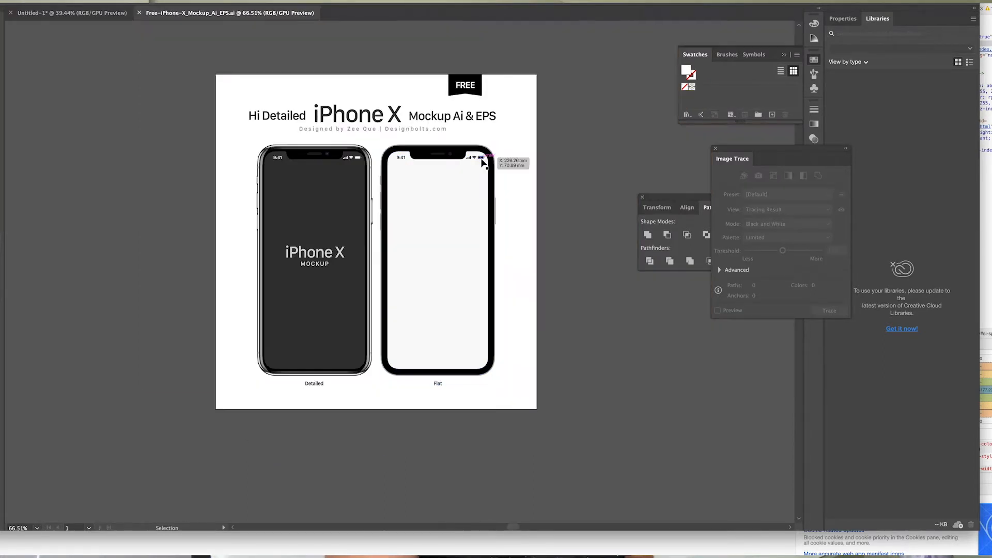
pyautogui.press('super+c')
pyautogui.click(49, 12)
pyautogui.press('super+v')
pyautogui.moveTo(425, 270); pyautogui.dragTo(379, 174)
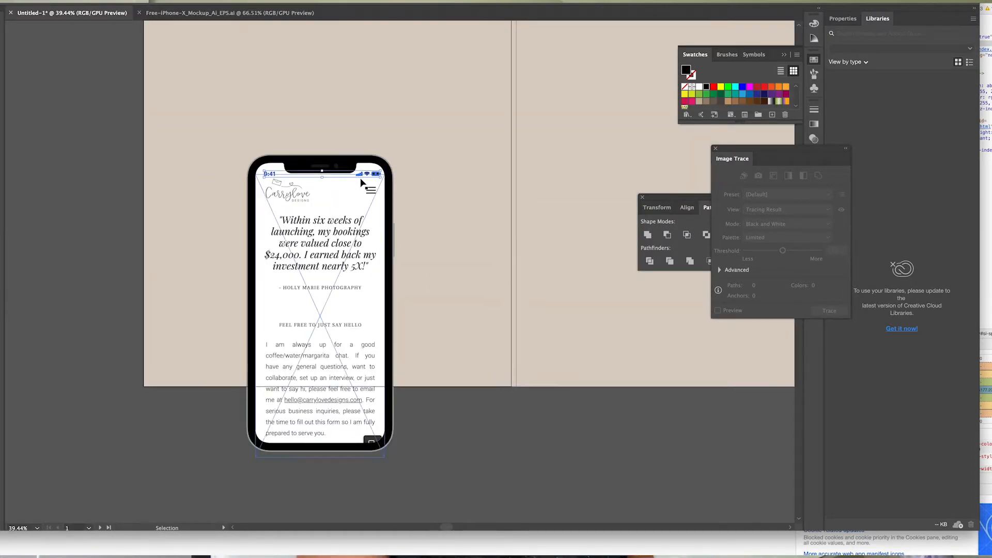
pyautogui.hotkey('shift', 'Up')
# Step: Add a white "Contact Page" heading in a FreightText Pro font above the phone on the first artboard
pyautogui.scroll(-5, 443, 193)
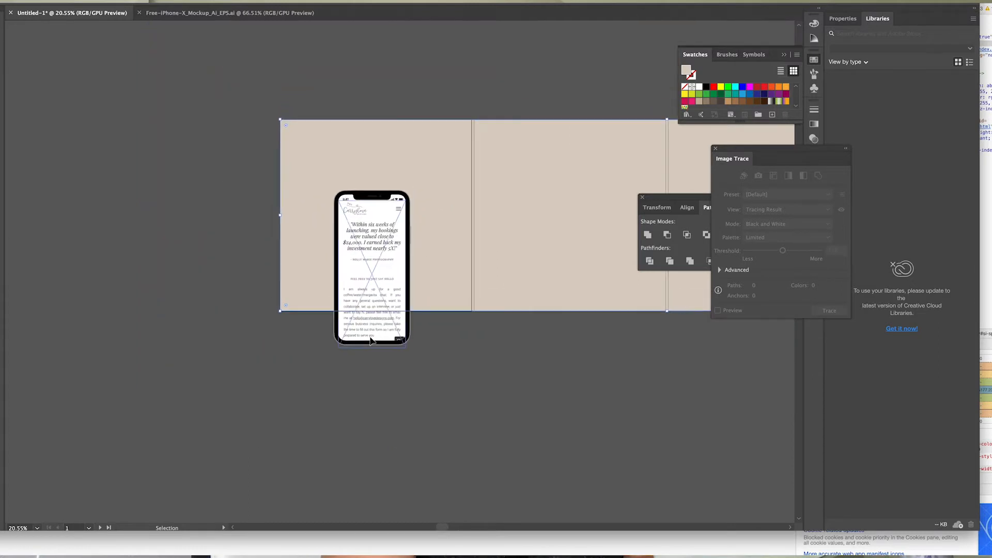
pyautogui.press('t')
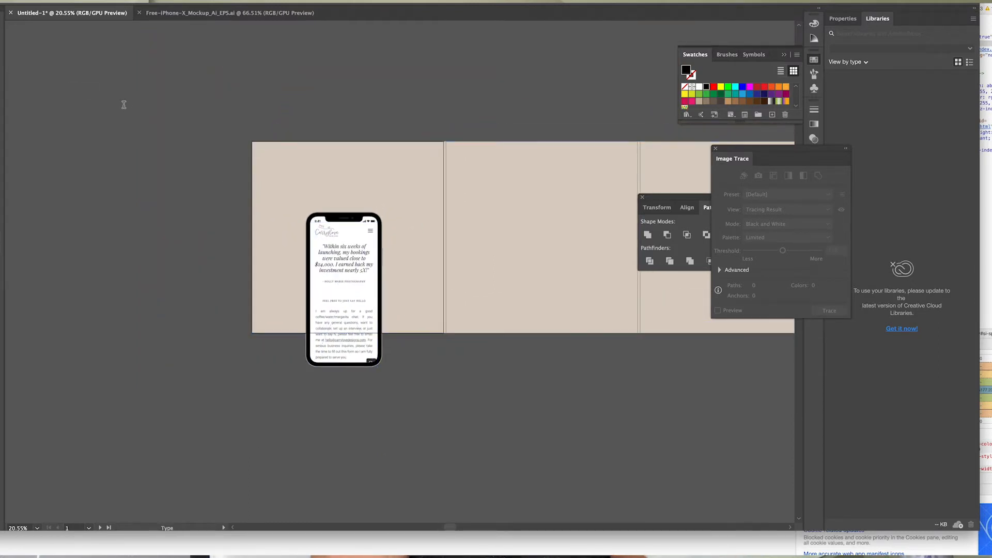
pyautogui.click(131, 114)
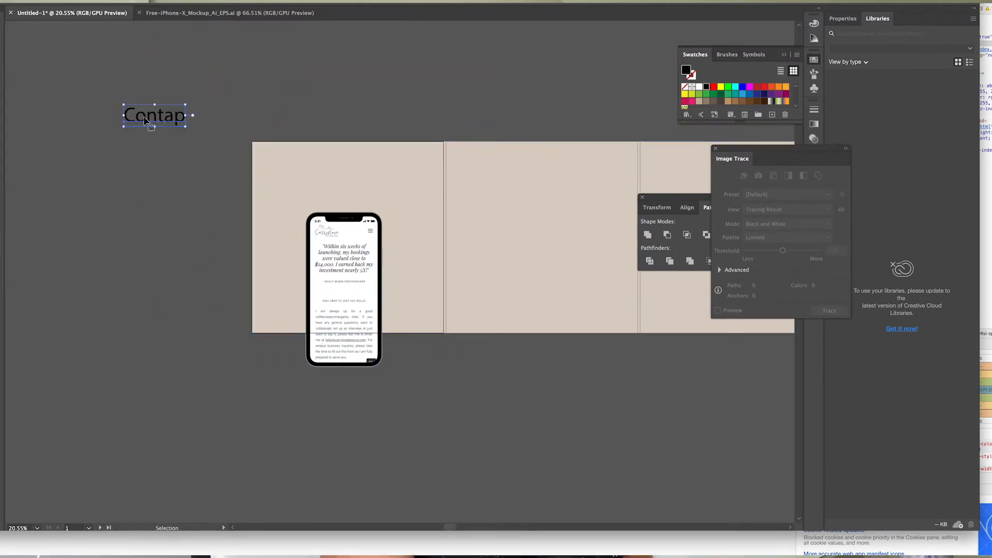
pyautogui.write('Contact Page')
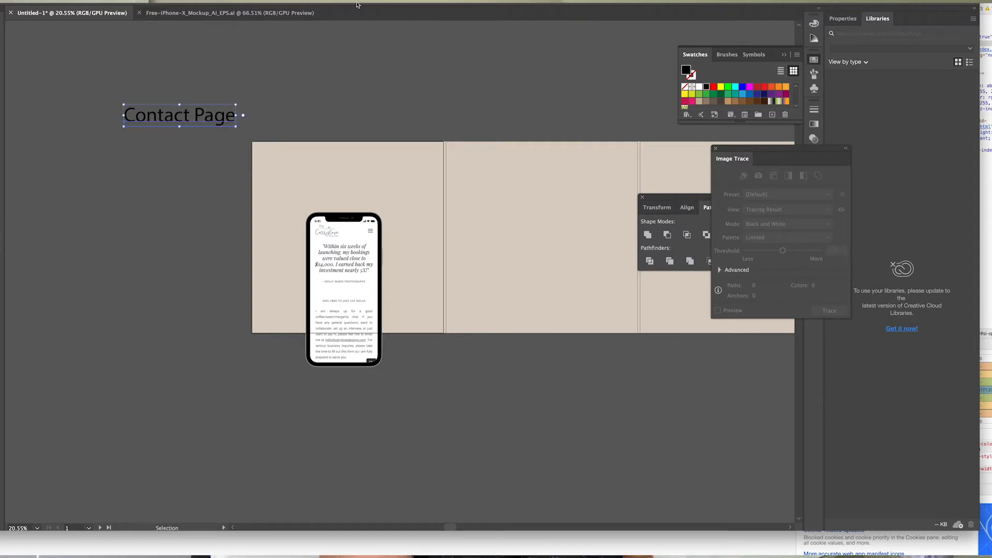
pyautogui.write('fre')
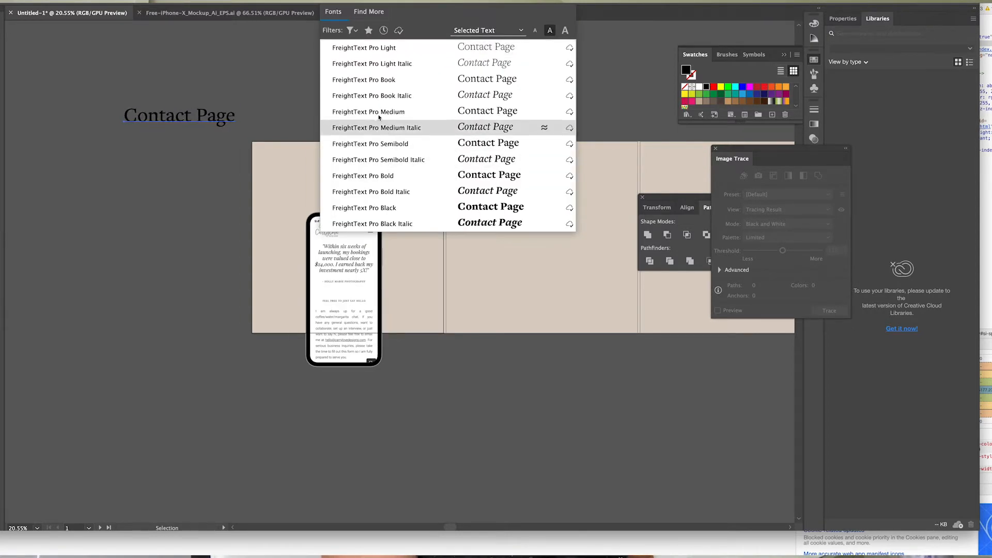
pyautogui.moveTo(207, 118); pyautogui.dragTo(367, 196)
pyautogui.click(699, 86)
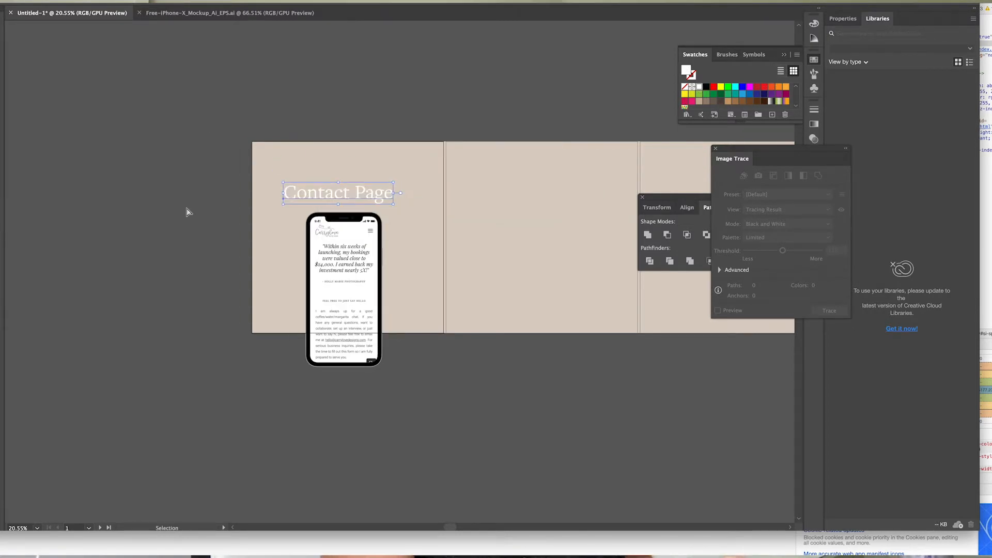
# Step: Duplicate the "Contact Page" heading above the artboards, reword the copy as "designing your" and set its font to Montserrat
pyautogui.press('super+c')
pyautogui.press('super+v')
pyautogui.moveTo(418, 269); pyautogui.dragTo(266, 101)
pyautogui.tripleClick(266, 102)
pyautogui.write('high-')
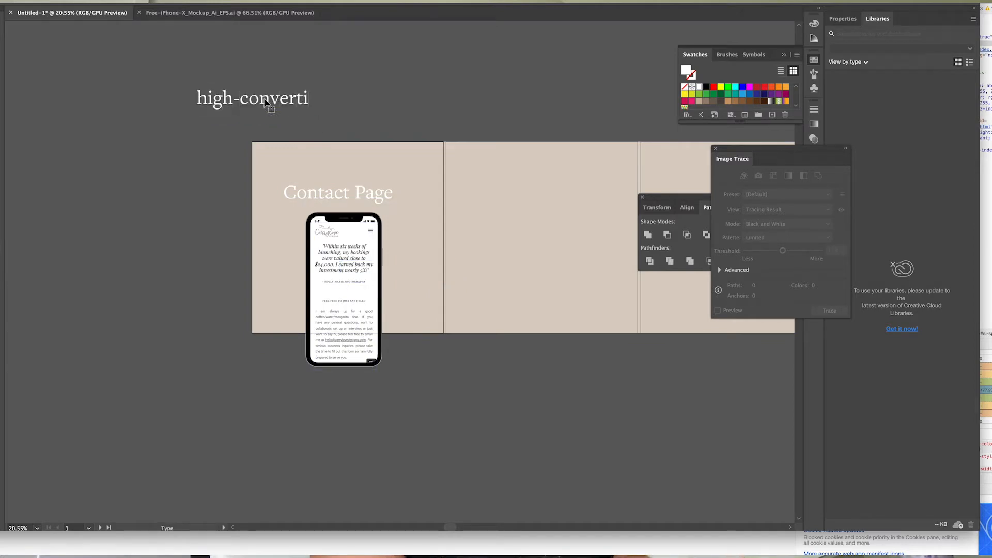
pyautogui.write('converting')
pyautogui.press('super+a')
pyautogui.write('crea')
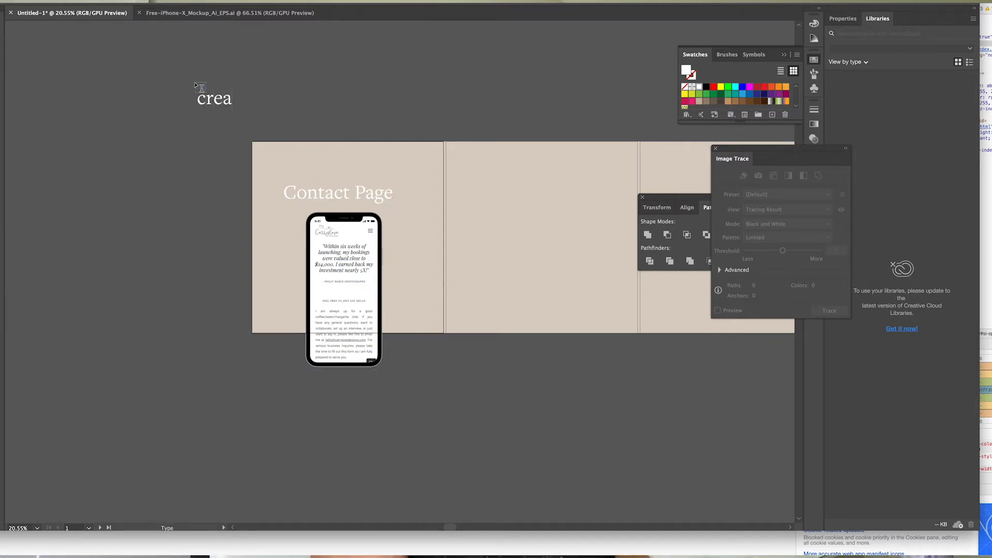
pyautogui.click(380, 8)
pyautogui.click(380, 191)
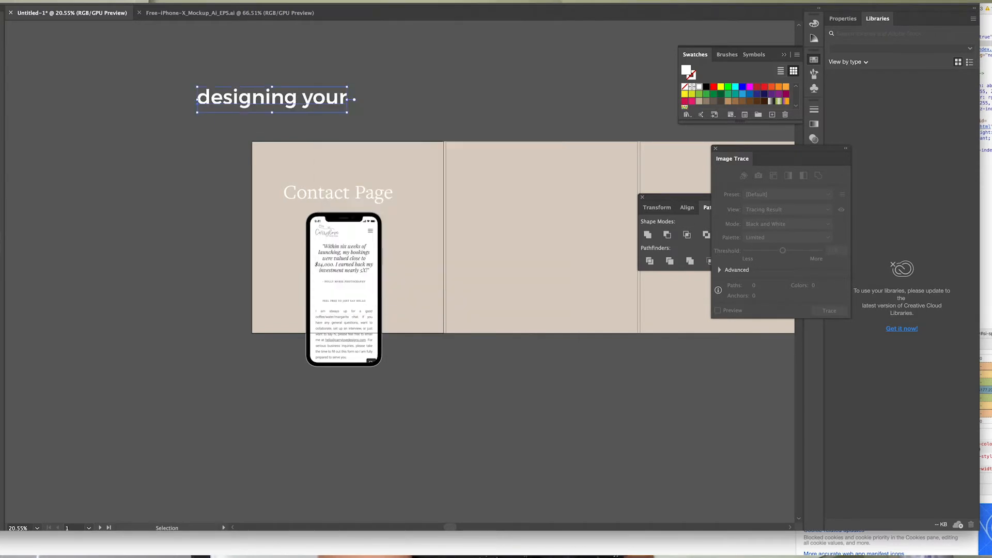
# Step: Make the "designing your" line all caps in Montserrat Regular and widen its letter spacing
pyautogui.click(216, 4)
pyautogui.click(216, 116)
pyautogui.click(309, 41)
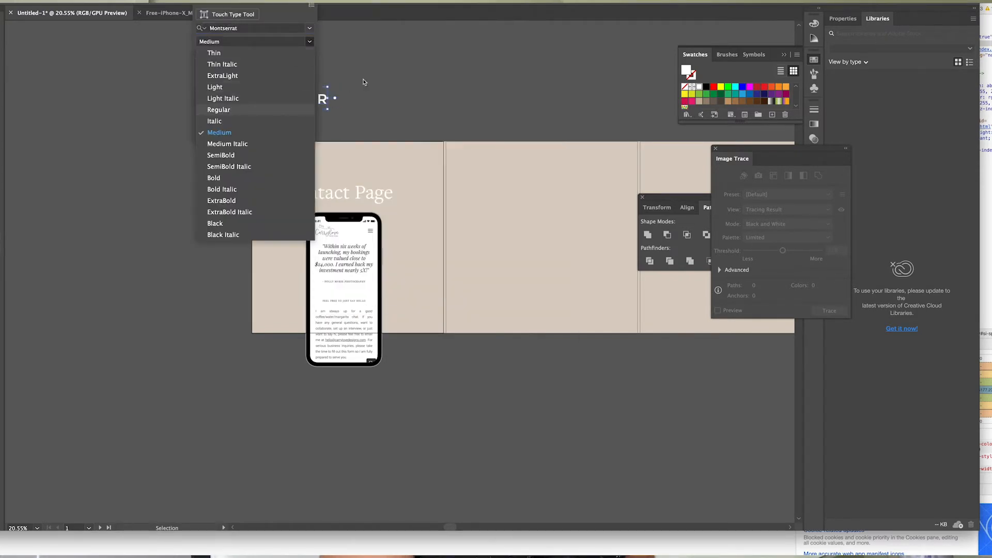
pyautogui.click(218, 109)
pyautogui.click(310, 72)
pyautogui.click(320, 223)
pyautogui.click(346, 91)
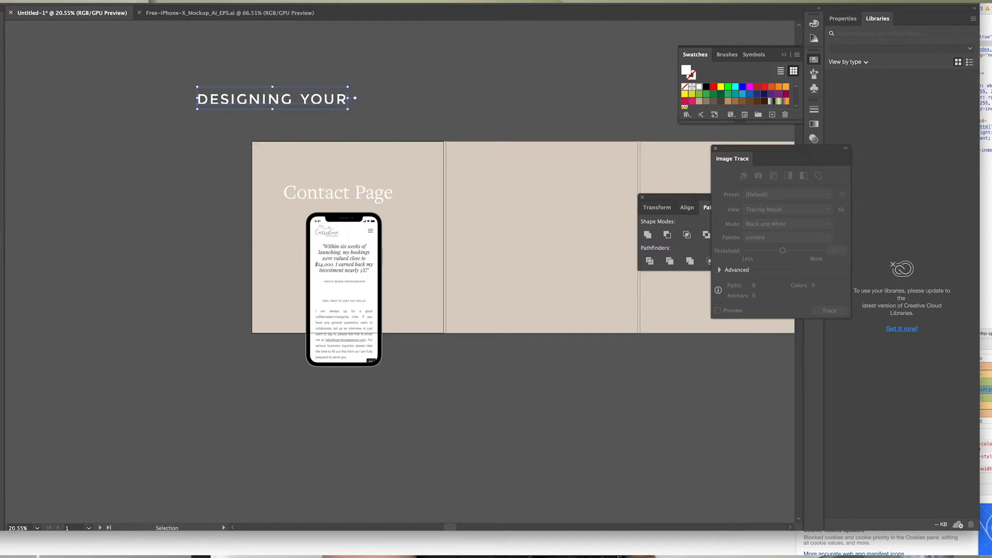
# Step: Widen the letter spacing of "DESIGNING YOUR" further and place the line, scaled down, just above "Contact Page"
pyautogui.click(217, 4)
pyautogui.click(310, 71)
pyautogui.click(320, 234)
pyautogui.click(370, 91)
pyautogui.moveTo(373, 87); pyautogui.dragTo(346, 175)
# Step: Center the phone and both heading lines horizontally on the first artboard
pyautogui.moveTo(328, 106); pyautogui.dragTo(398, 364)
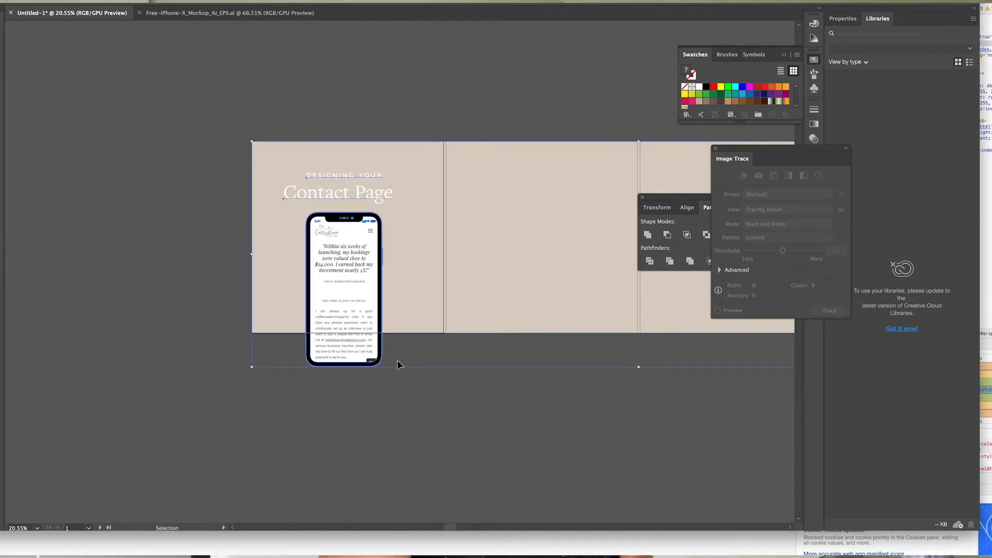
pyautogui.keyDown('shift'); pyautogui.click(389, 217); pyautogui.keyUp('shift')
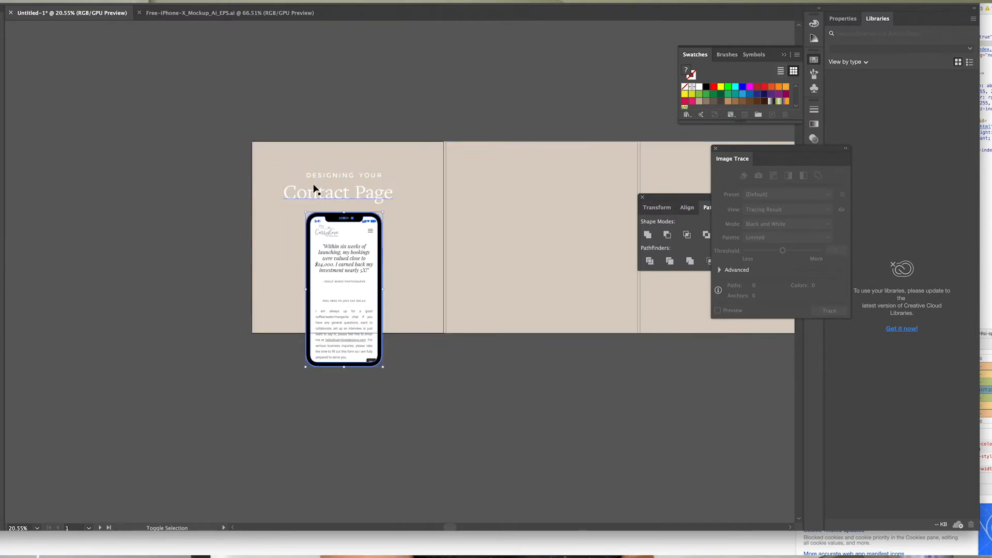
pyautogui.click(170, 7)
pyautogui.click(185, 200)
# Step: Enlarge the "DESIGNING YOUR" and "Contact Page" lines together and shift them back over the phone's center
pyautogui.click(368, 199)
pyautogui.keyDown('shift'); pyautogui.click(336, 175); pyautogui.keyUp('shift')
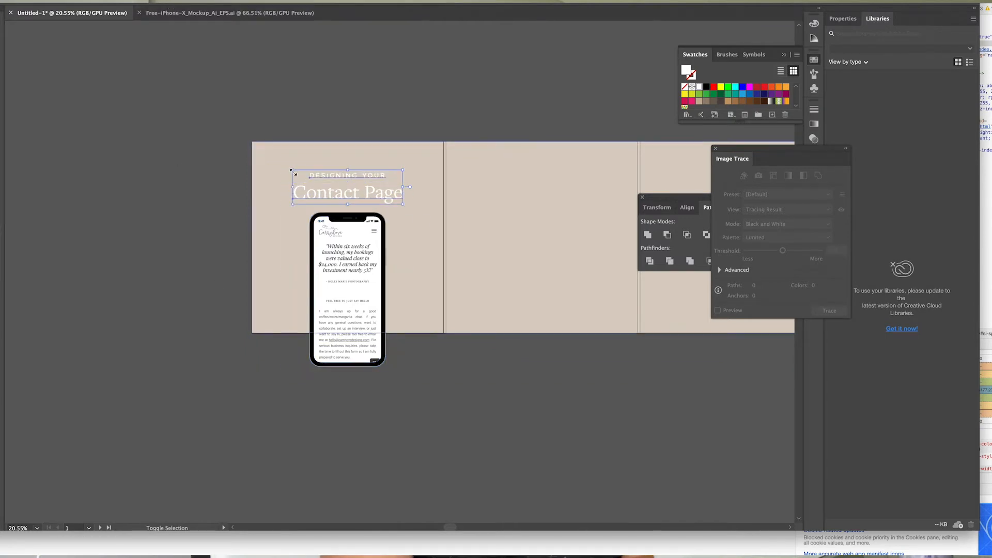
pyautogui.moveTo(292, 171); pyautogui.dragTo(255, 145)
pyautogui.moveTo(367, 169); pyautogui.dragTo(387, 169)
pyautogui.click(201, 201)
pyautogui.scroll(-1, 201, 200)
pyautogui.scroll(-2, 201, 201)
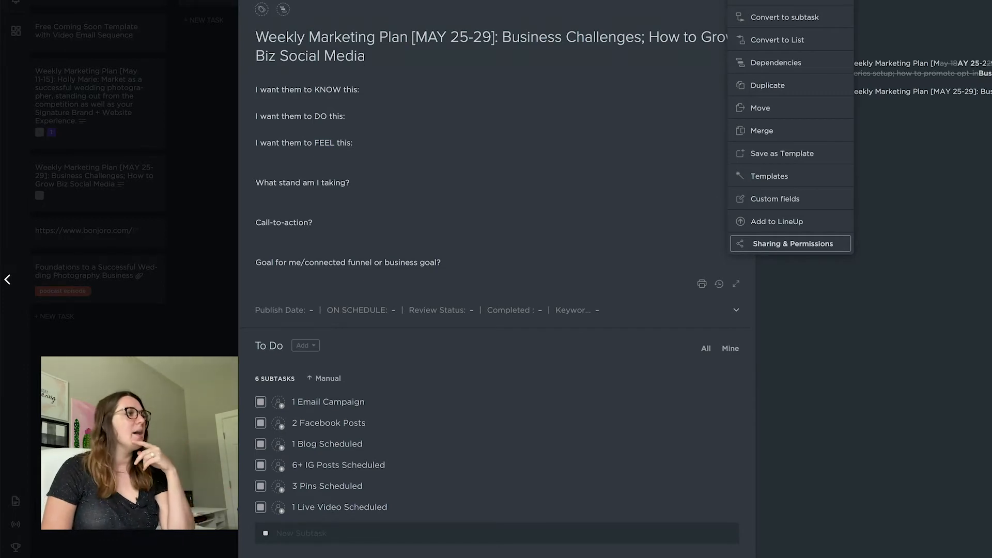
# Step: In the ClickUp task for May 25-29, view the import options of the Weekly Marketing Plan template
pyautogui.click(772, 177)
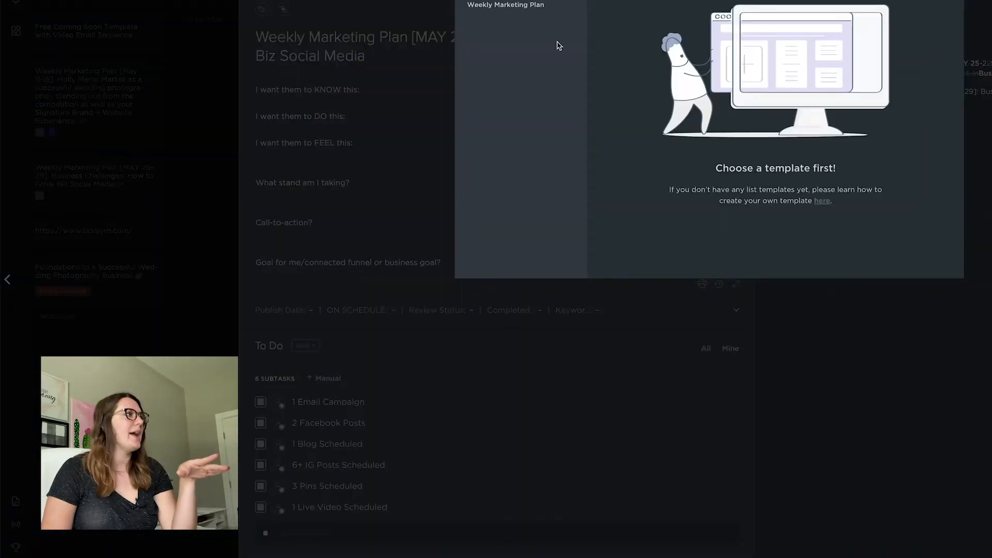
pyautogui.click(525, 7)
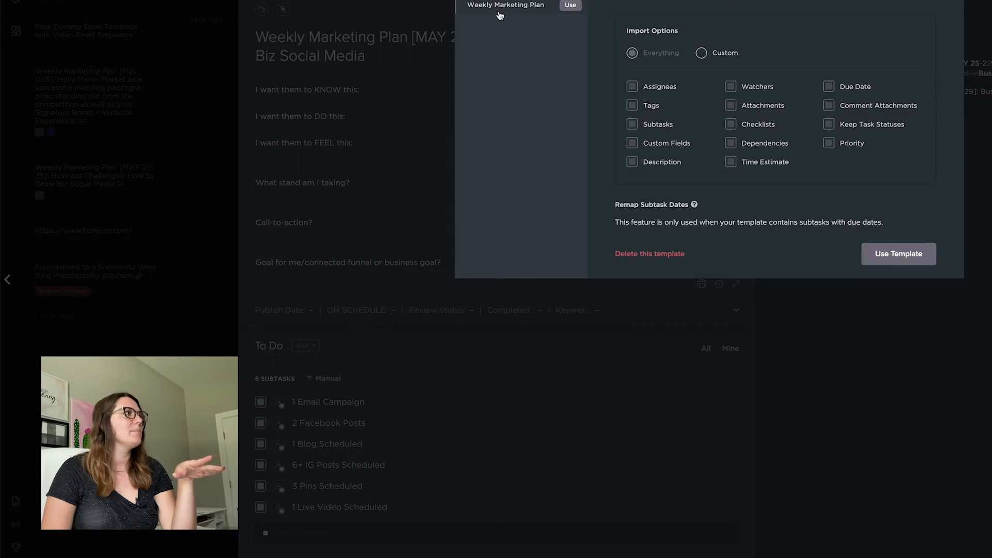
pyautogui.press('Escape')
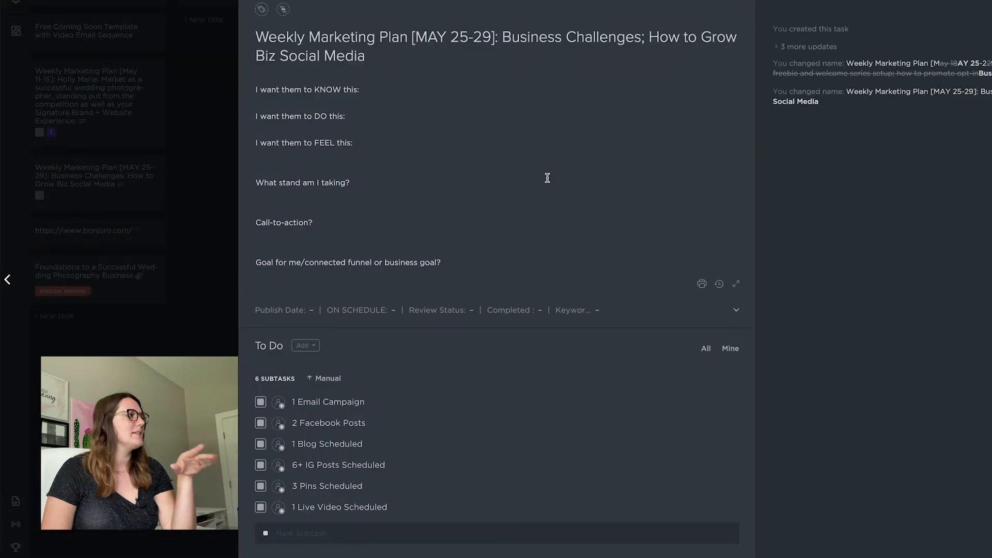
# Step: Add a blank line below "I want them to KNOW this:" and below "I want them to DO this:" in the task description
pyautogui.click(406, 93)
pyautogui.press('Return')
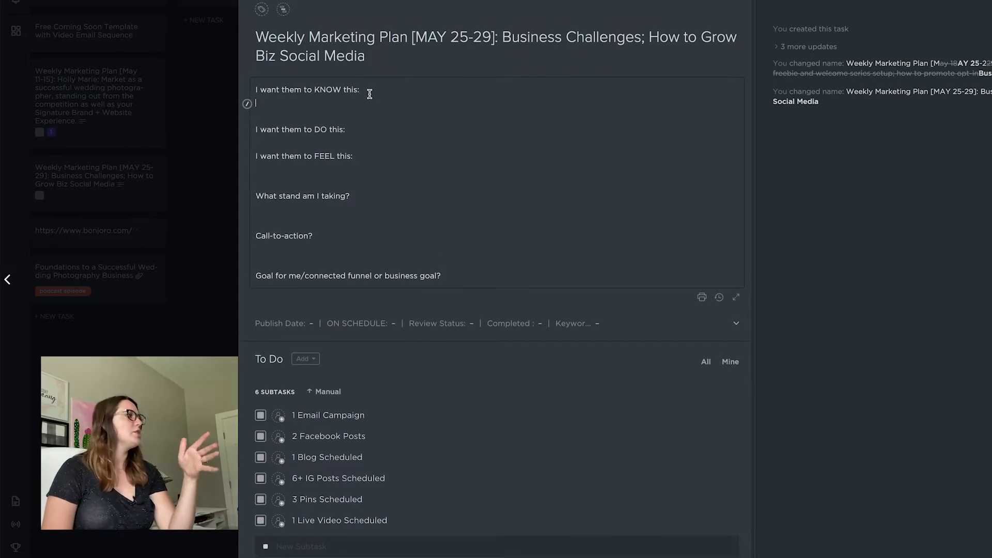
pyautogui.click(353, 130)
pyautogui.press('Return')
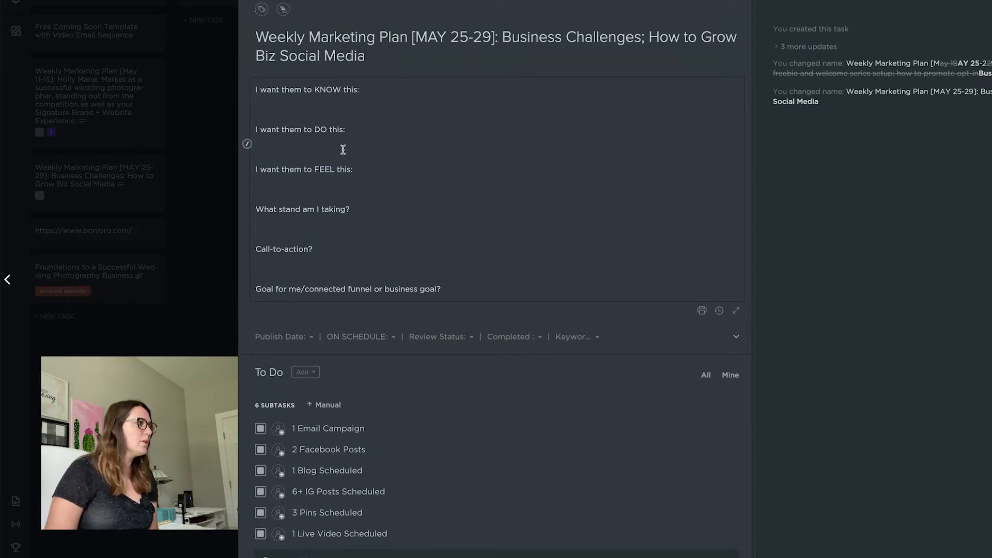
# Step: Delete the "What stand am I taking?" prompt from the task description
pyautogui.click(371, 206)
pyautogui.tripleClick(310, 204)
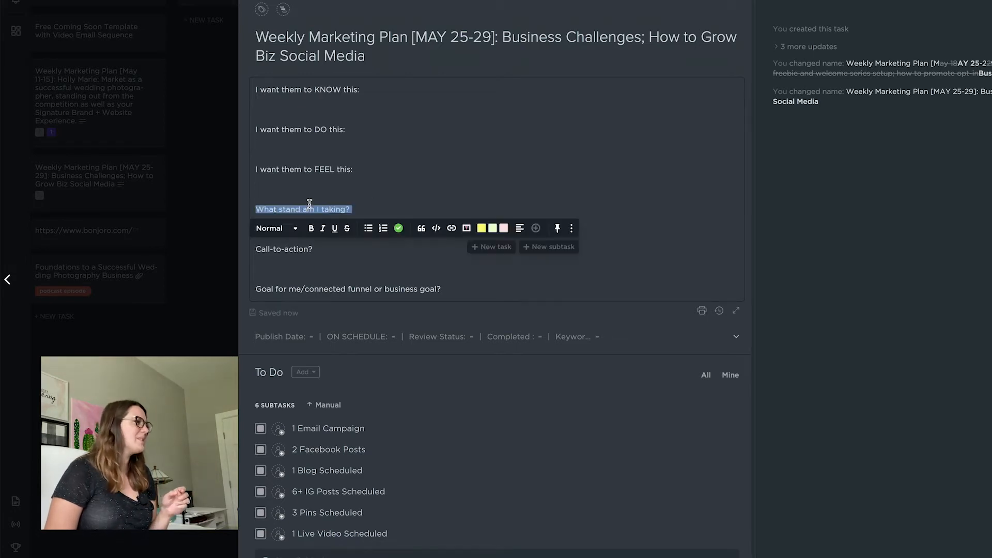
pyautogui.press('BackSpace')
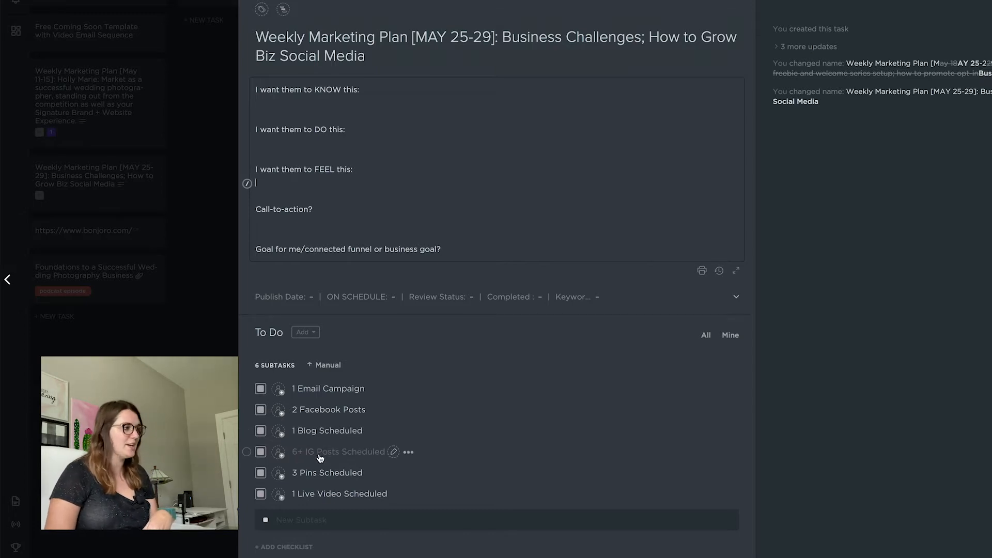
# Step: Rename the Instagram posts subtask as "3+ IG Posts Scheduled"
pyautogui.click(392, 452)
pyautogui.press('Return')
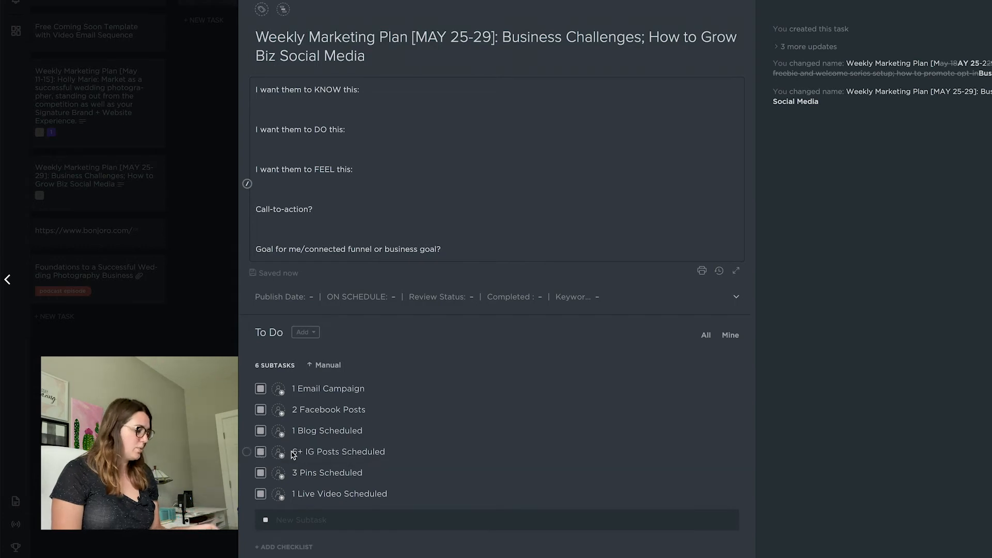
pyautogui.click(395, 453)
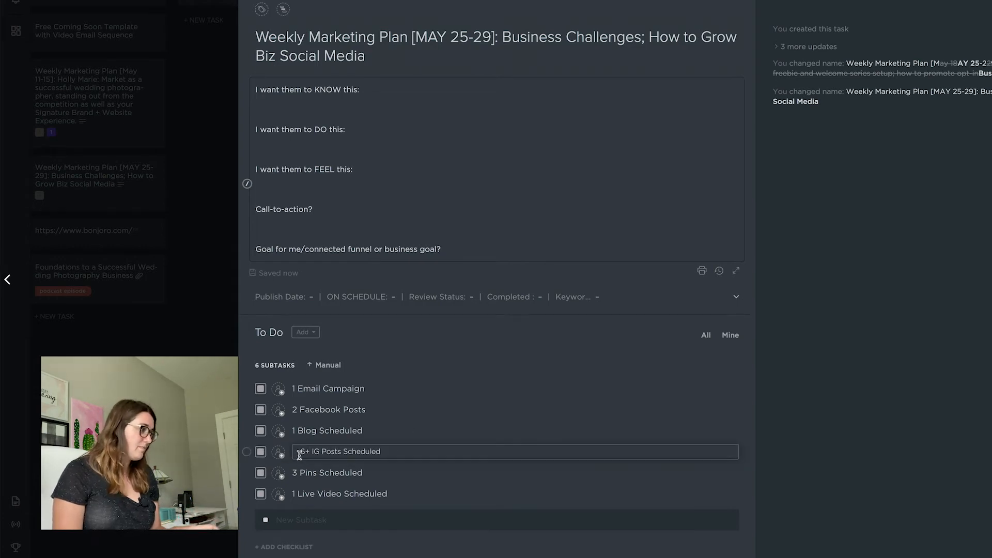
pyautogui.press('BackSpace')
pyautogui.write('3')
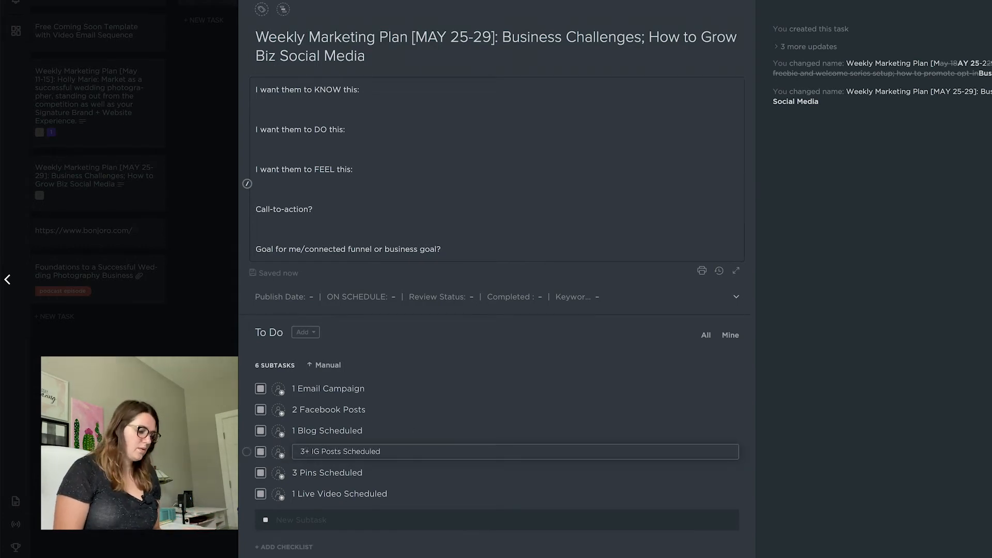
pyautogui.press('Return')
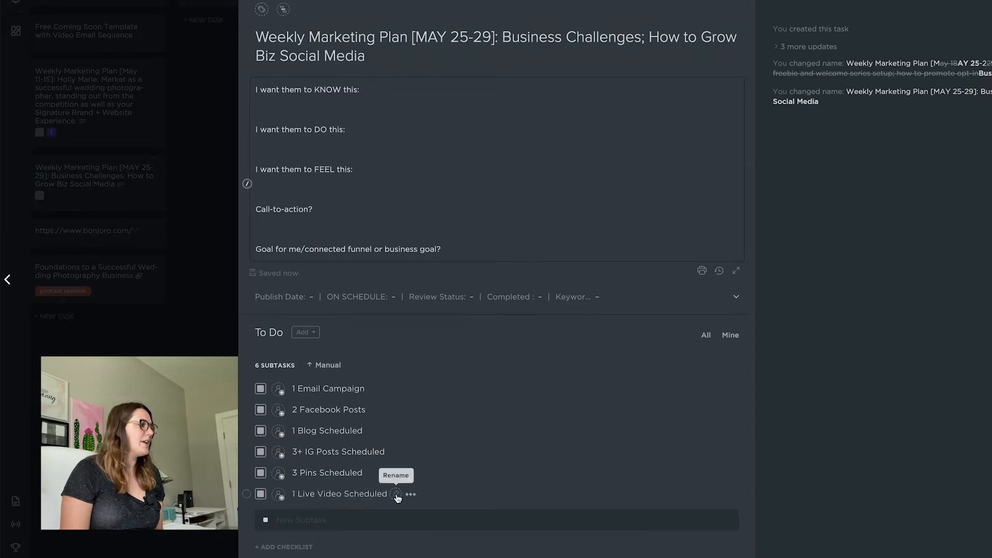
# Step: Rename the live video subtask as "2 YT Video Scheduled"
pyautogui.click(395, 496)
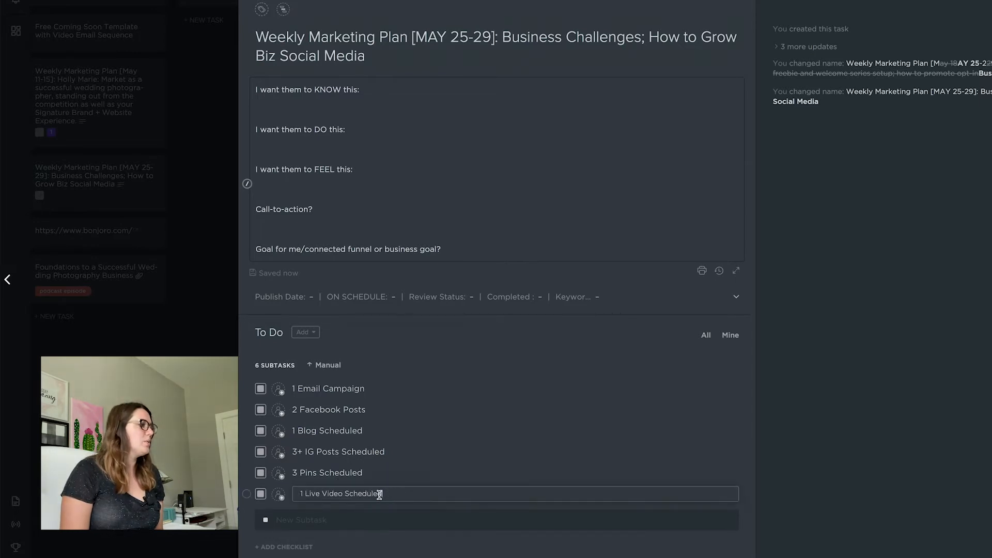
pyautogui.doubleClick(312, 493)
pyautogui.press('BackSpace')
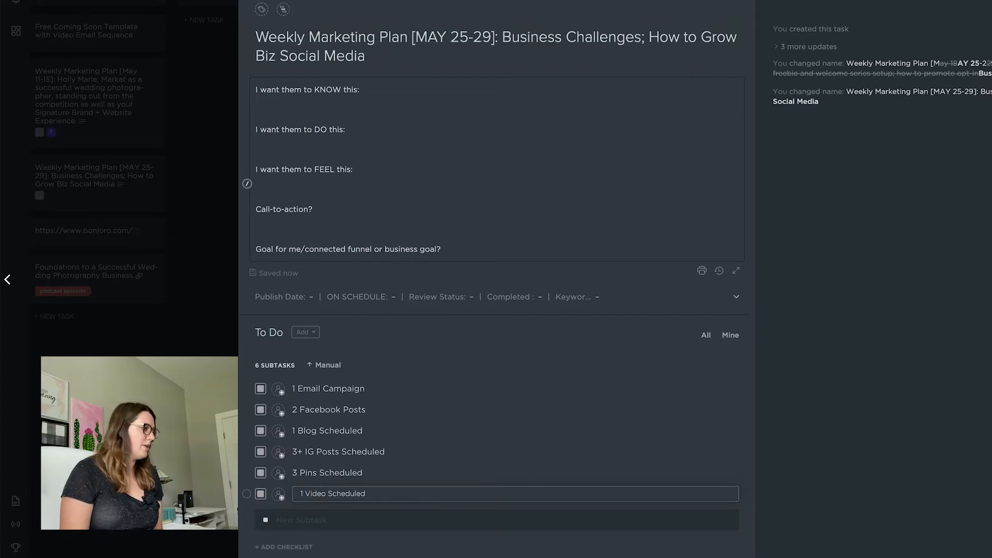
pyautogui.press('BackSpace')
pyautogui.write('2 YT')
pyautogui.press('Return')
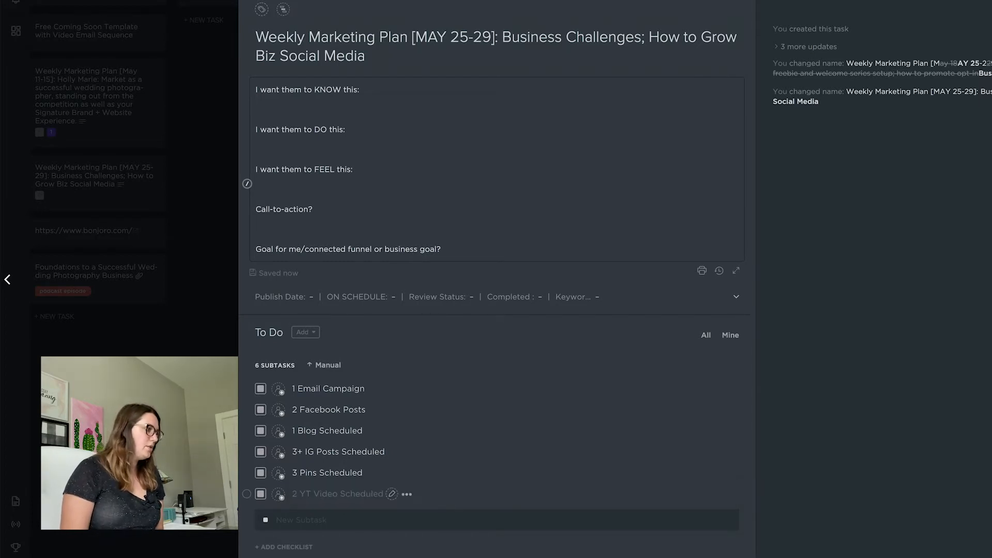
# Step: Add a checklist to the "2 YT Video Scheduled" subtask from the YouTube Video template and return to the parent task
pyautogui.click(409, 496)
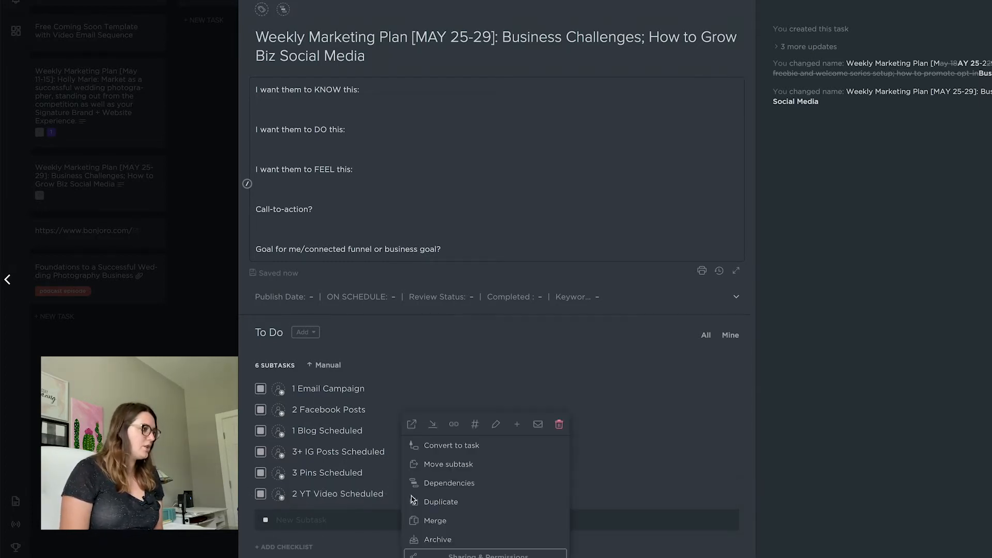
pyautogui.click(332, 496)
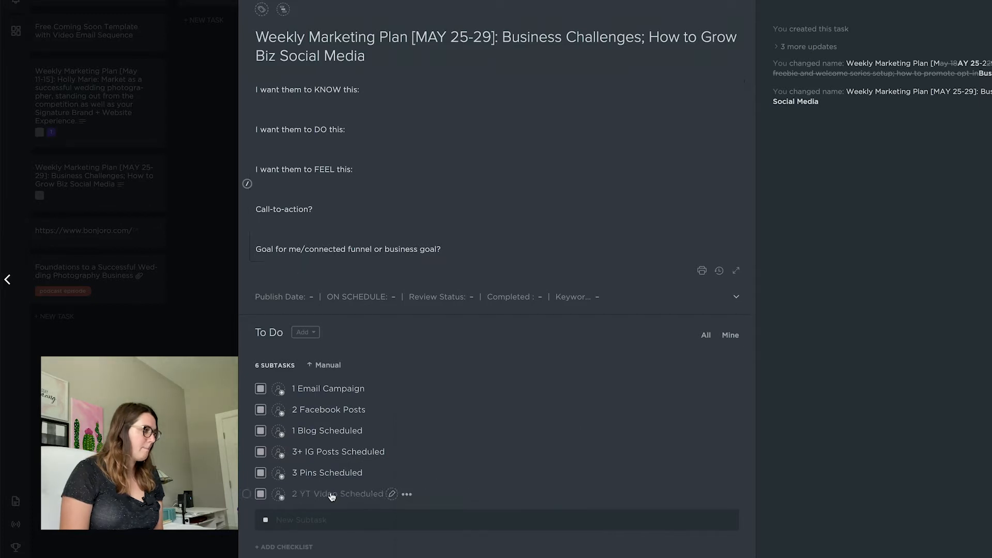
pyautogui.click(333, 495)
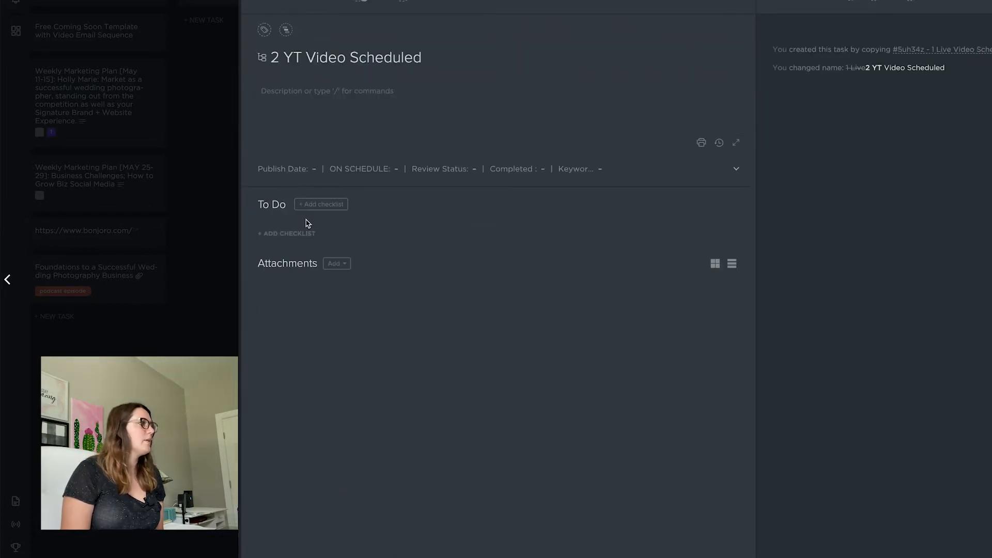
pyautogui.click(292, 233)
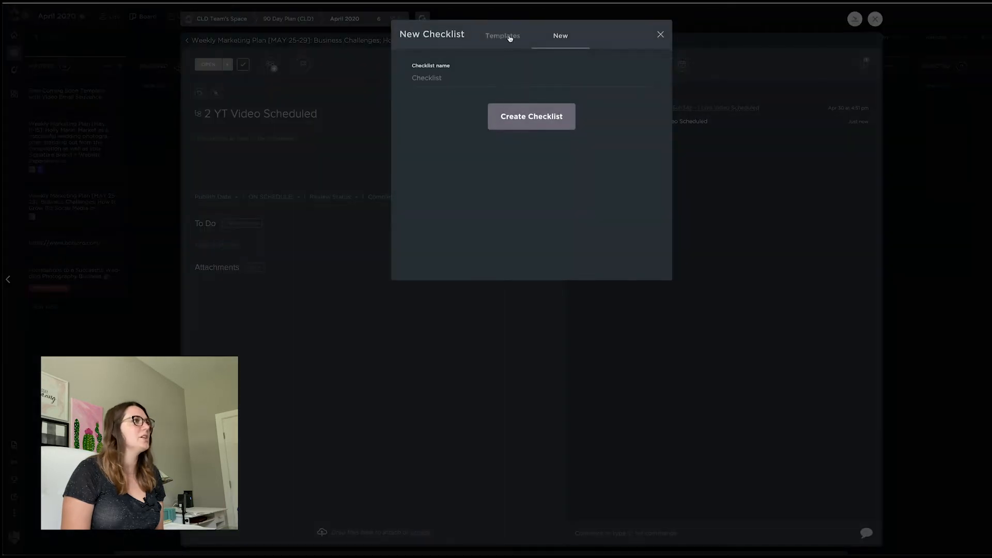
pyautogui.click(509, 37)
pyautogui.click(386, 81)
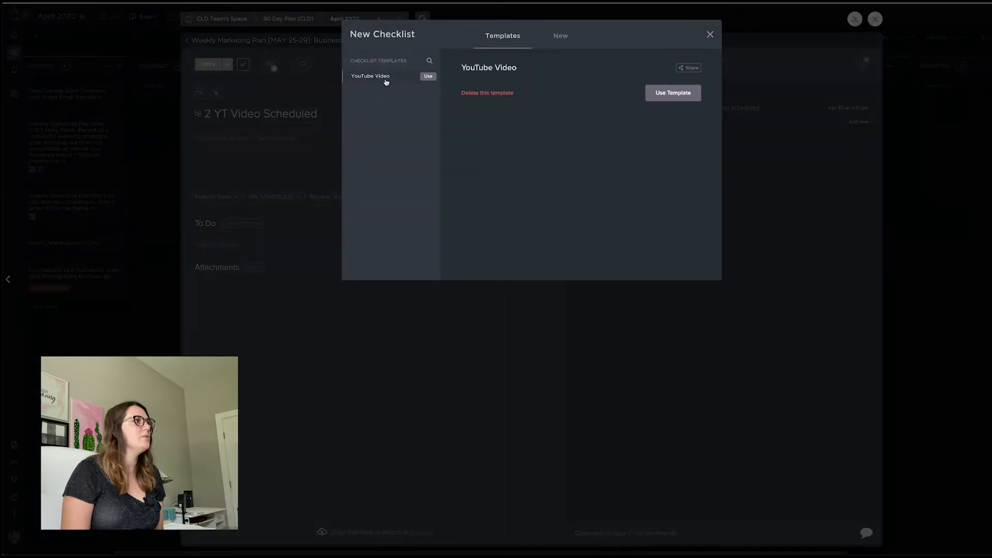
pyautogui.click(673, 92)
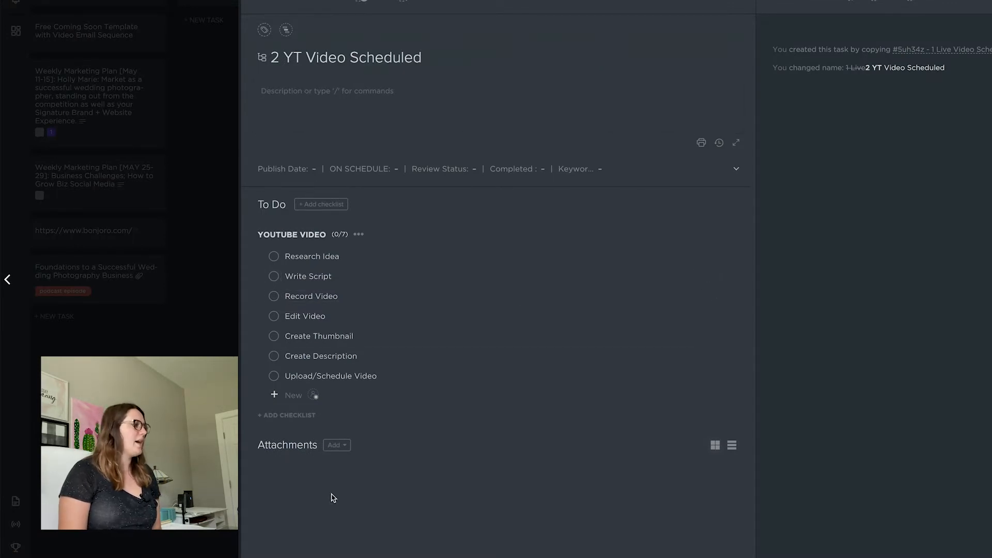
pyautogui.click(279, 33)
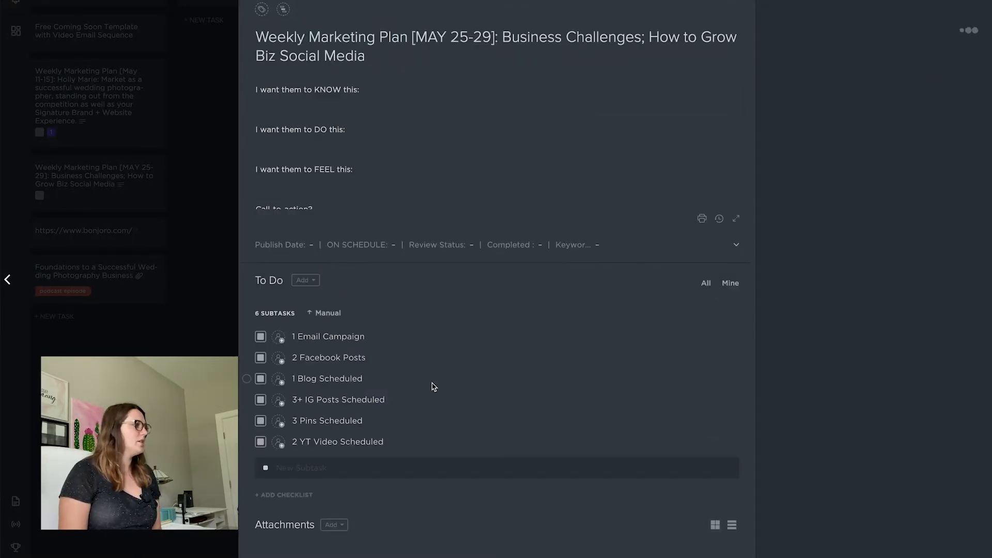
# Step: Answer the description prompts with "Business Challenges, Why their business isn't growing", "Engagement week", "Motivated, Inspired", "Watch YT video, join FB Group" and "Grow YT Subscribers"
pyautogui.click(515, 201)
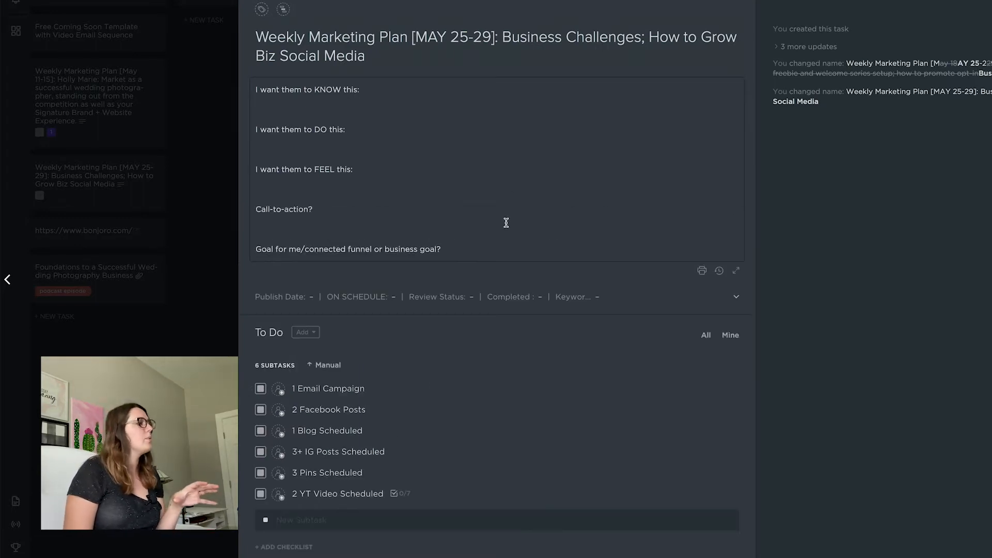
pyautogui.click(317, 100)
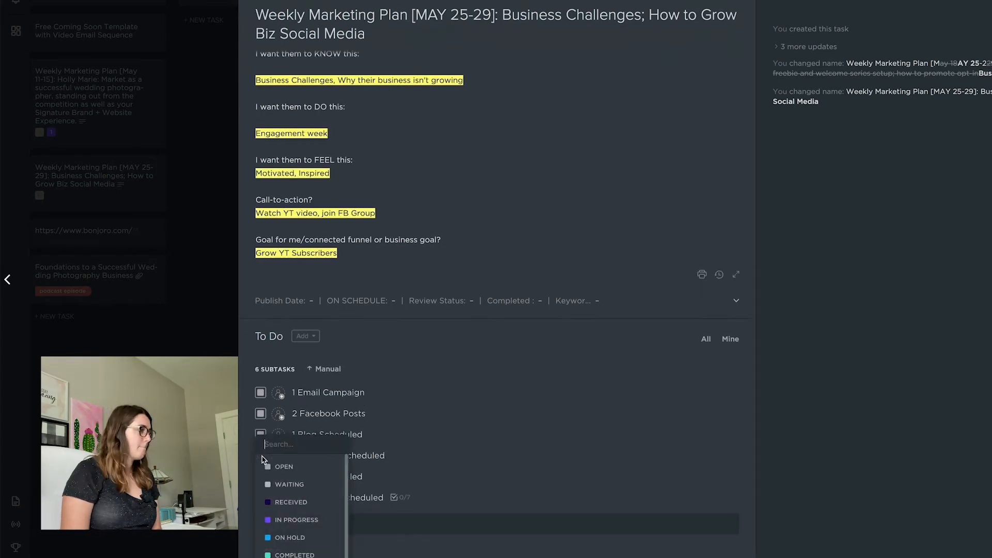
# Step: Set the status of the "3+ IG Posts Scheduled" subtask to In Progress
pyautogui.click(283, 522)
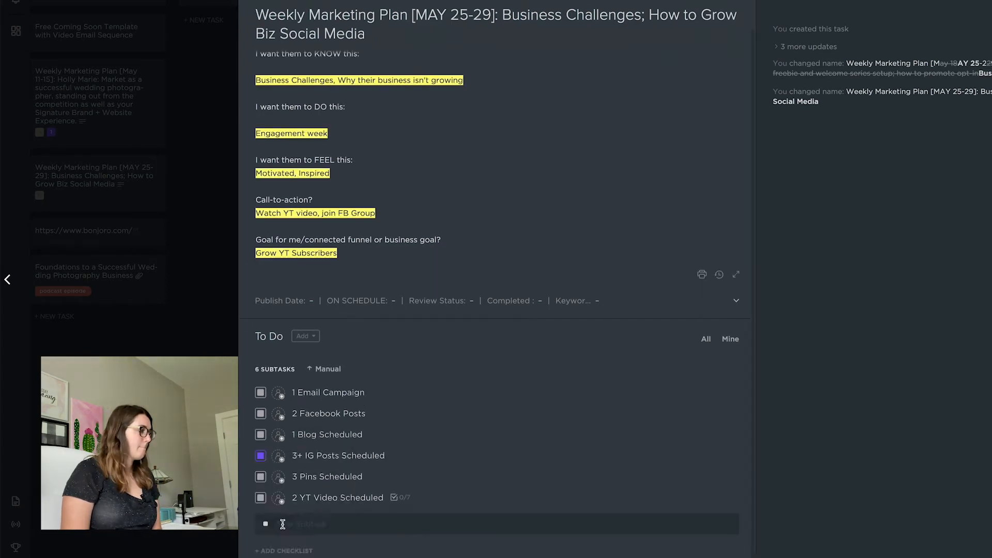